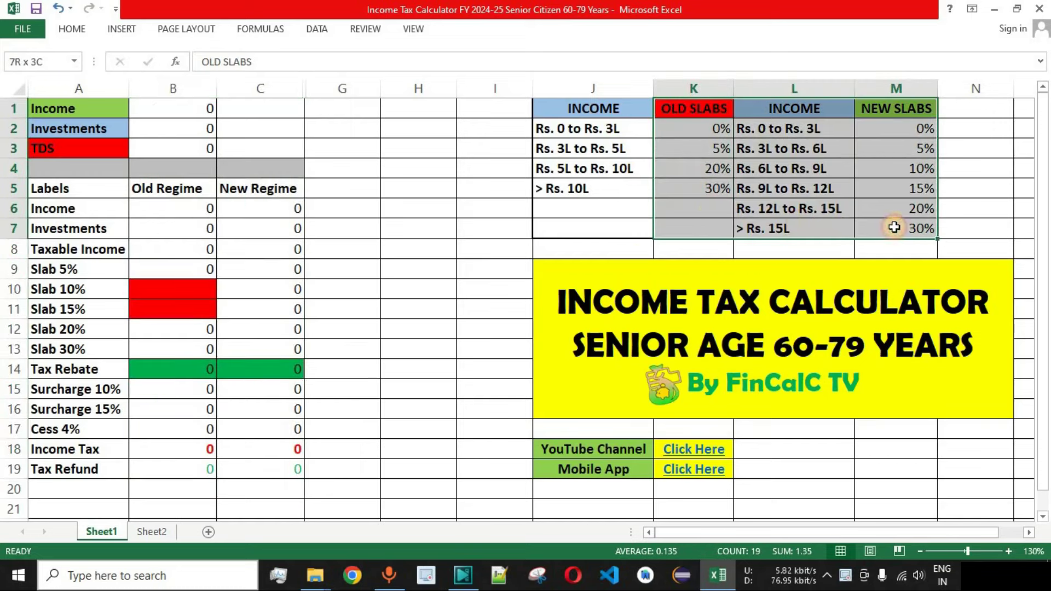
Step: Examine the old-regime slab rates for each income range in J2:K5
drag(693, 108, 694, 189)
drag(557, 130, 697, 141)
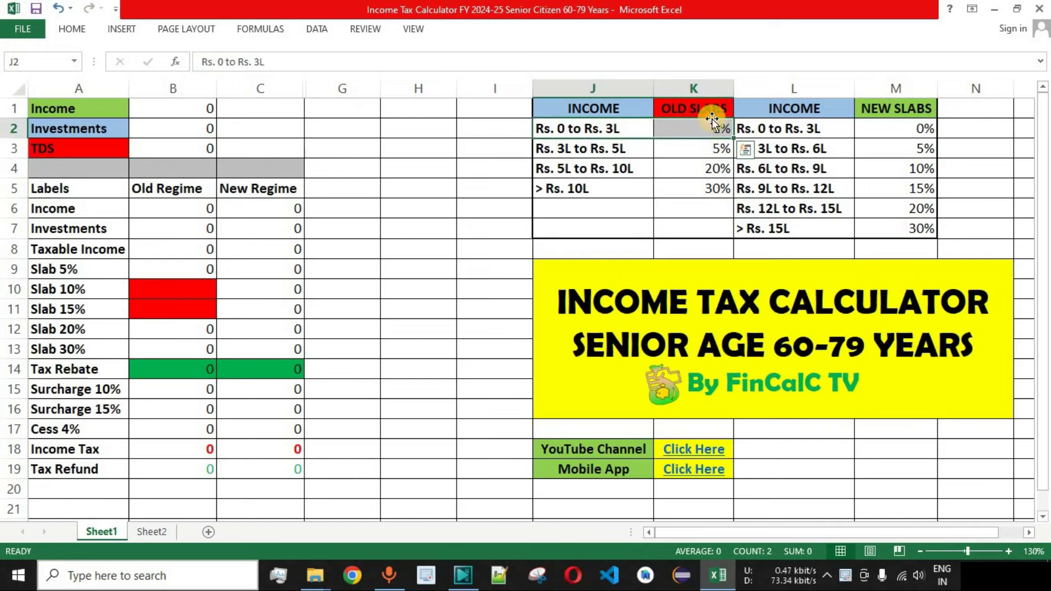
drag(569, 147, 700, 154)
drag(584, 170, 715, 171)
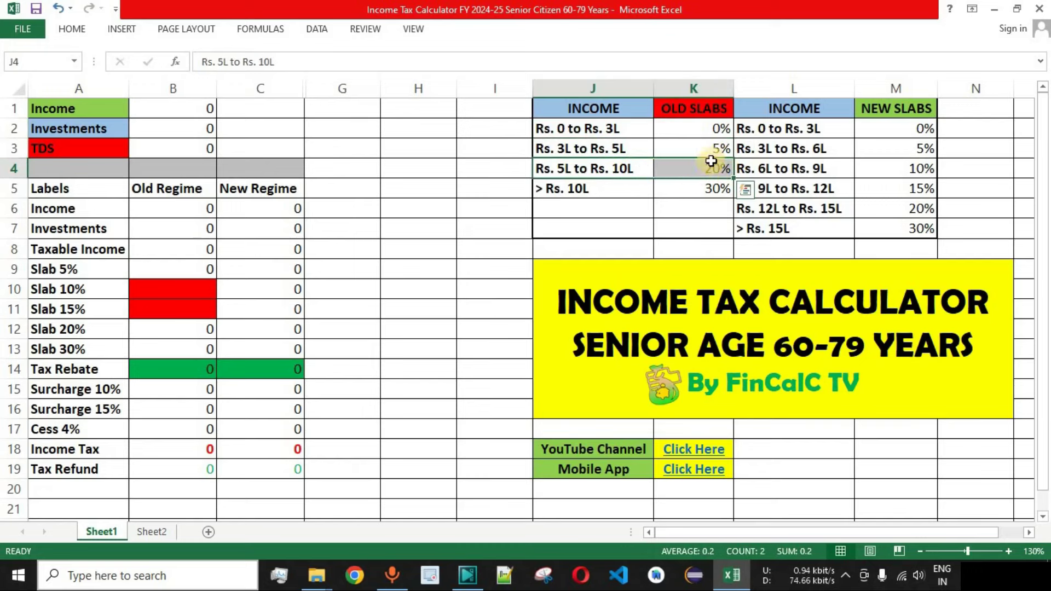
drag(578, 188, 686, 204)
Step: Examine the new-regime slab rates for each income range in L2:M7, alongside the old slabs
drag(896, 108, 898, 228)
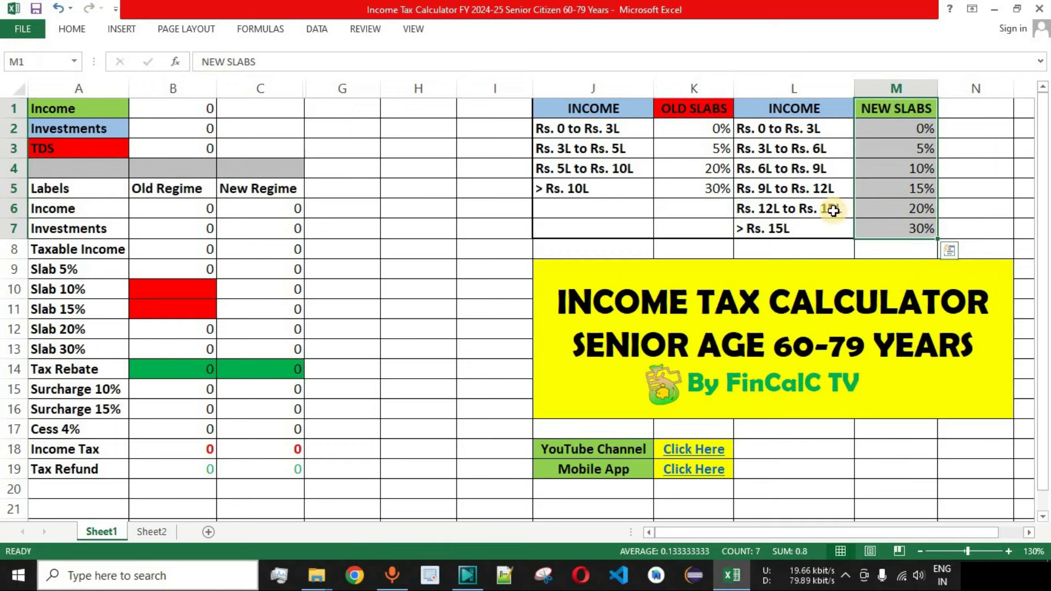
drag(782, 132, 905, 130)
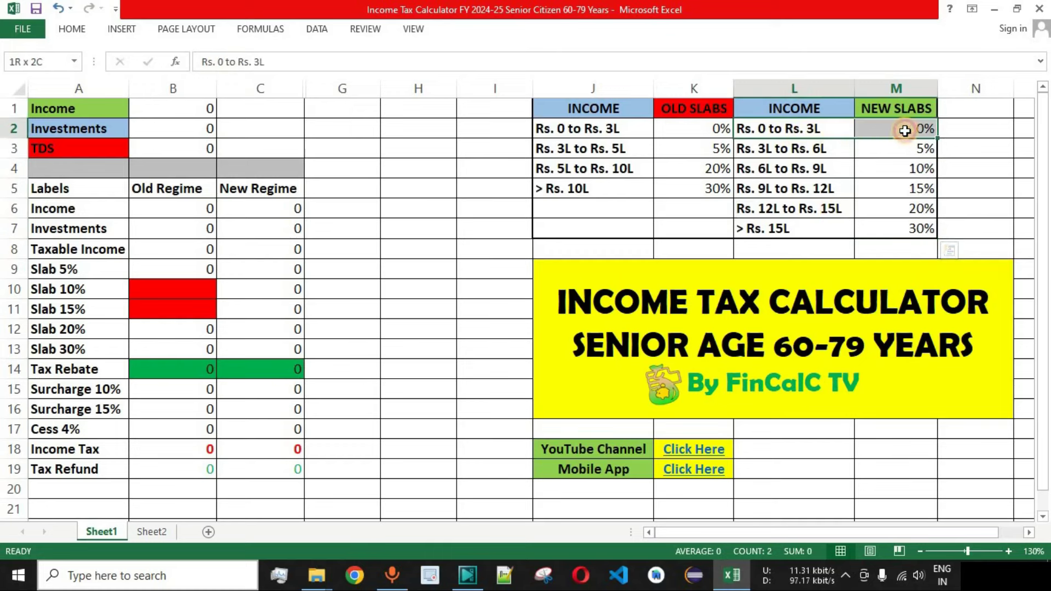
click(820, 152)
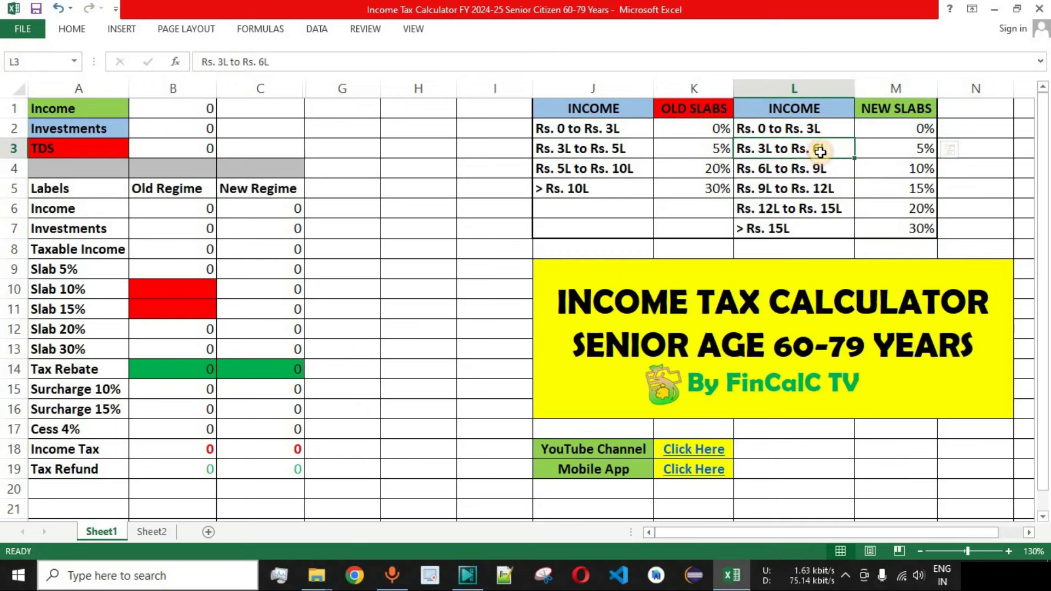
drag(819, 152, 909, 148)
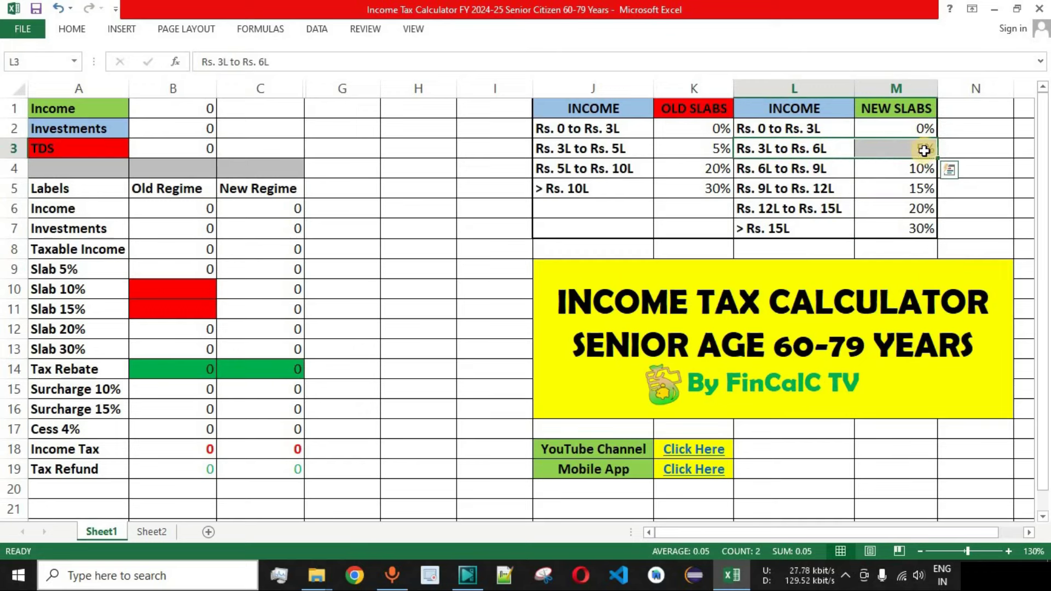
drag(777, 168, 911, 174)
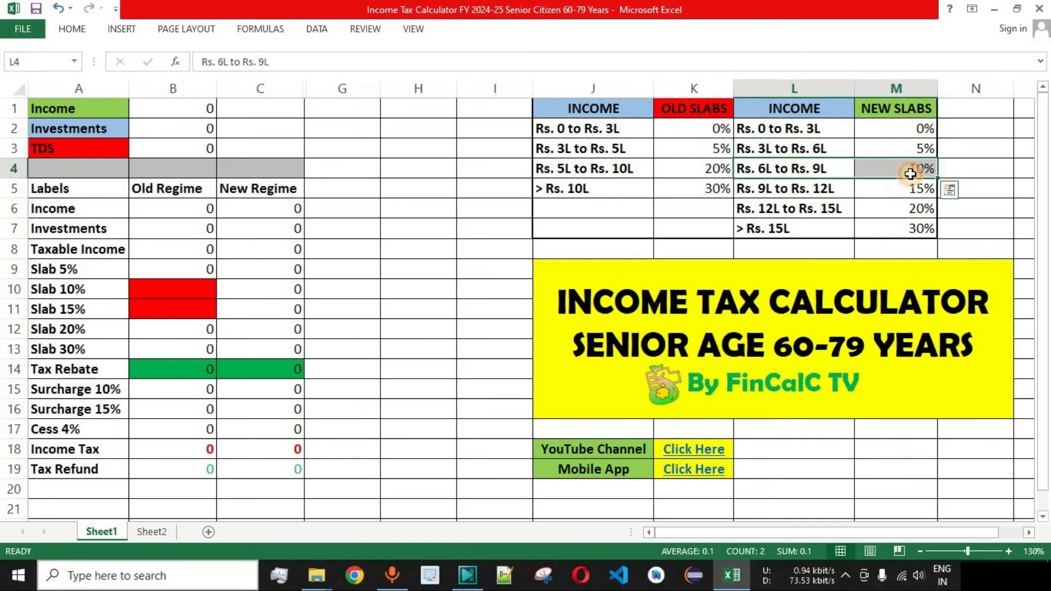
drag(775, 189, 899, 188)
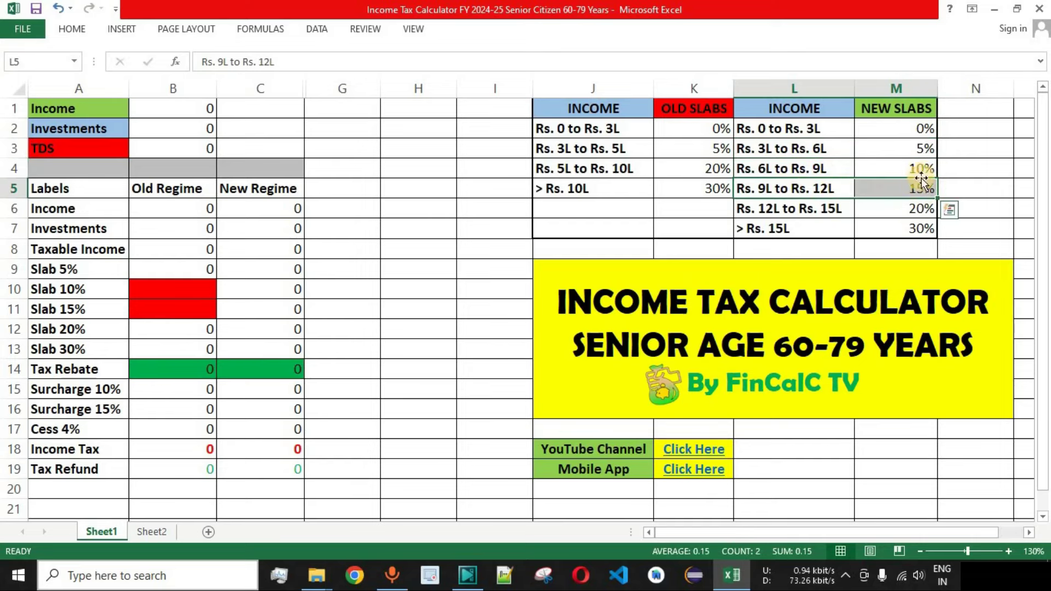
drag(773, 211, 897, 213)
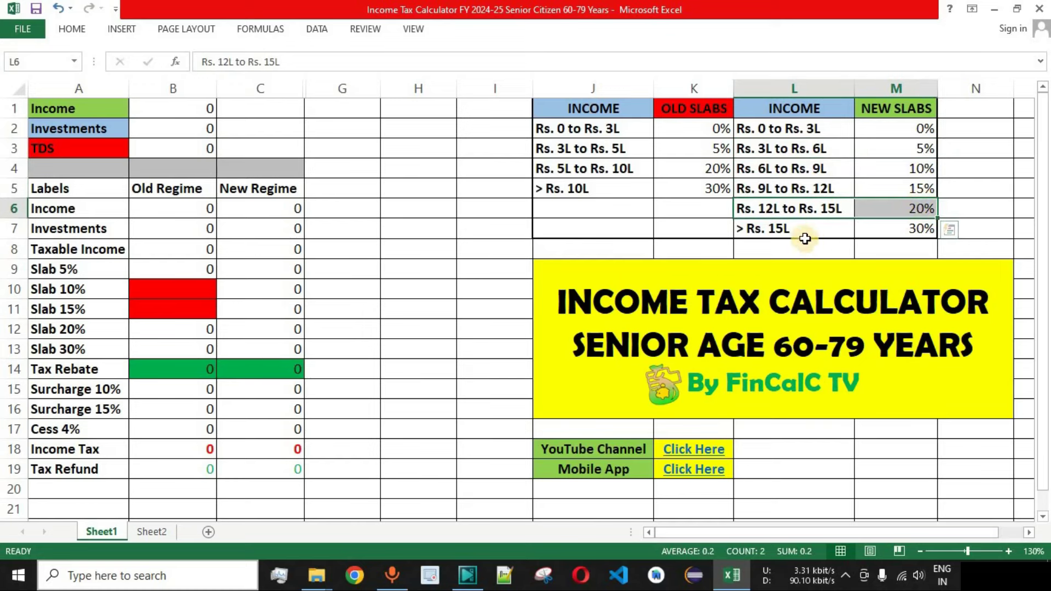
drag(789, 229, 903, 226)
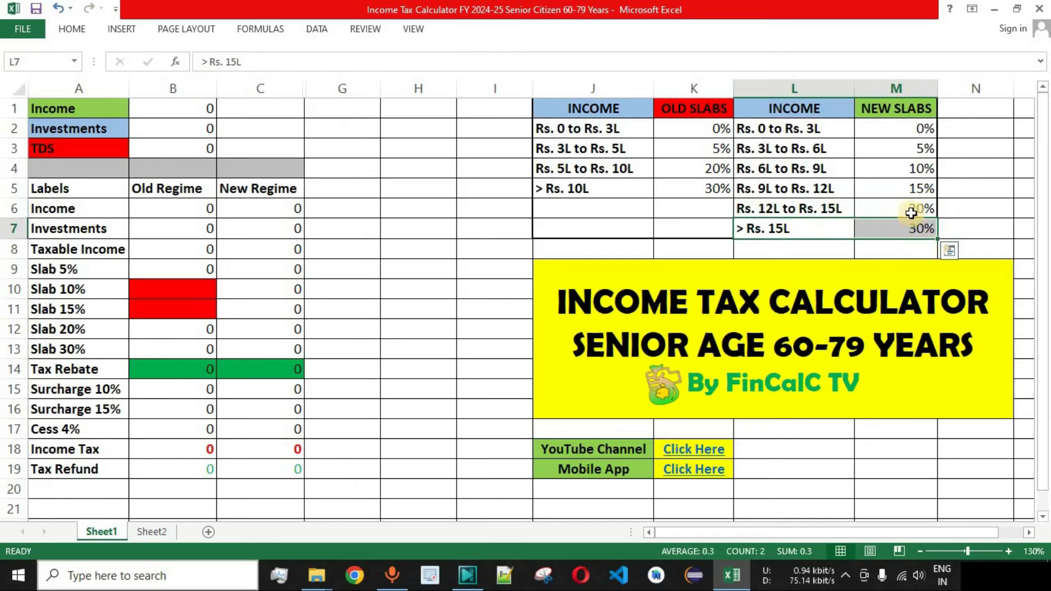
drag(624, 108, 869, 218)
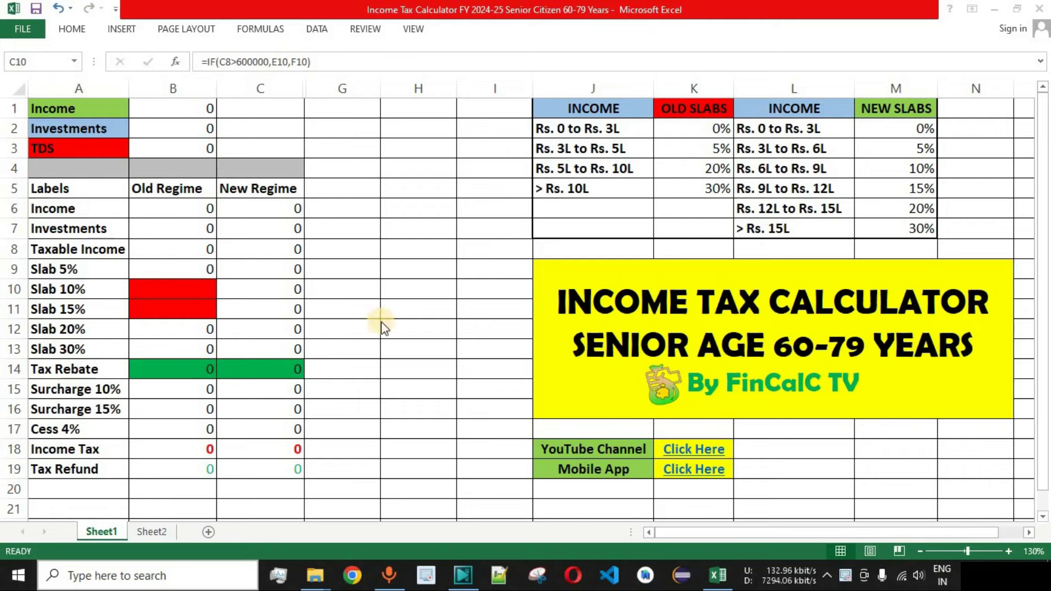
Step: Review the income, investments and TDS input cells and the old and new regime calculation rows
drag(60, 208, 309, 429)
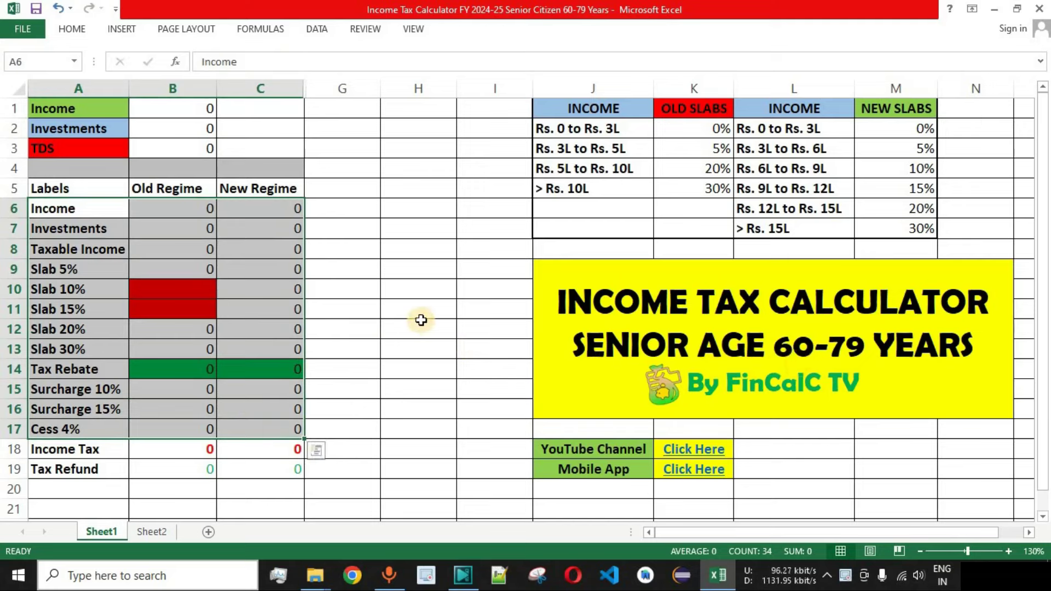
drag(66, 107, 181, 150)
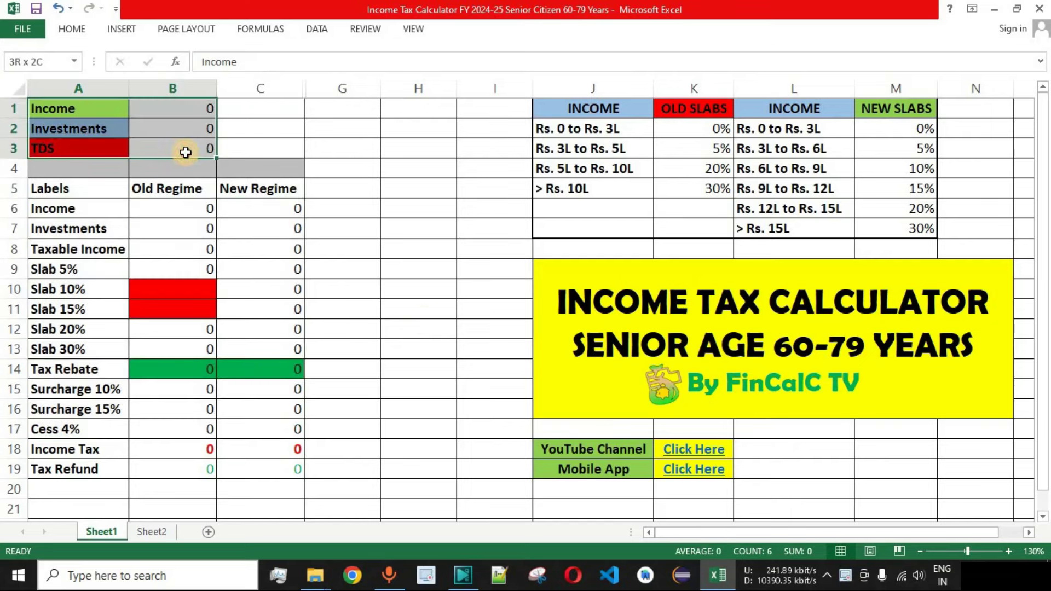
drag(181, 192, 265, 469)
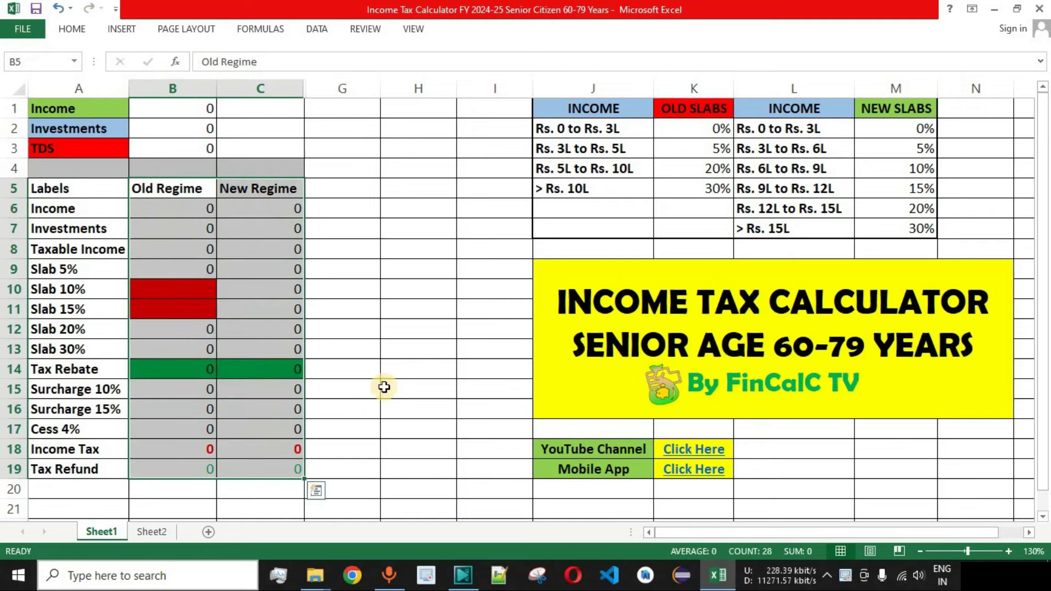
drag(78, 269, 260, 349)
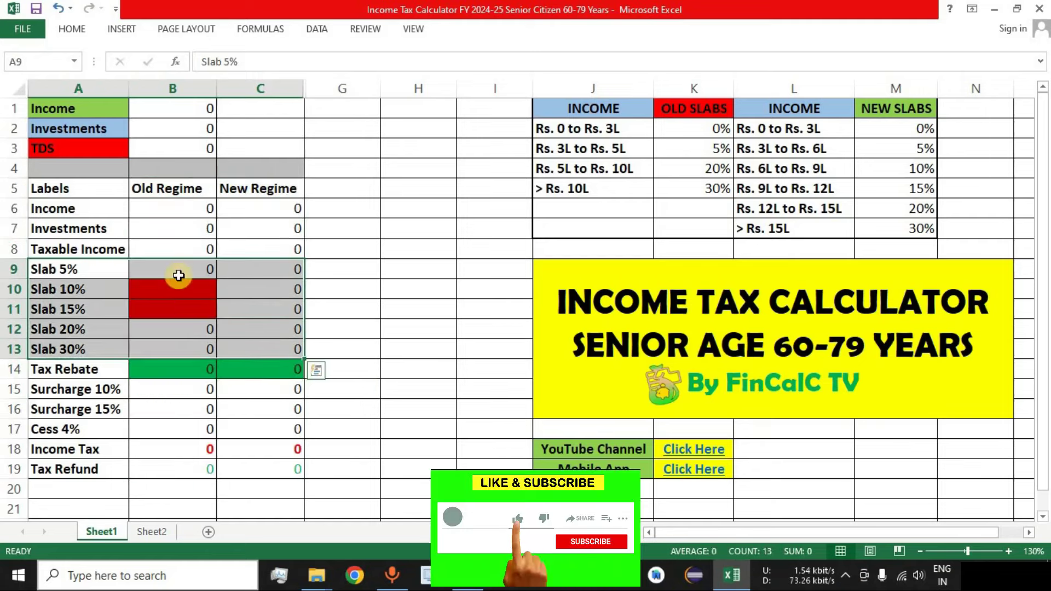
Step: Set the Income in cell B1 to 800000
click(187, 108)
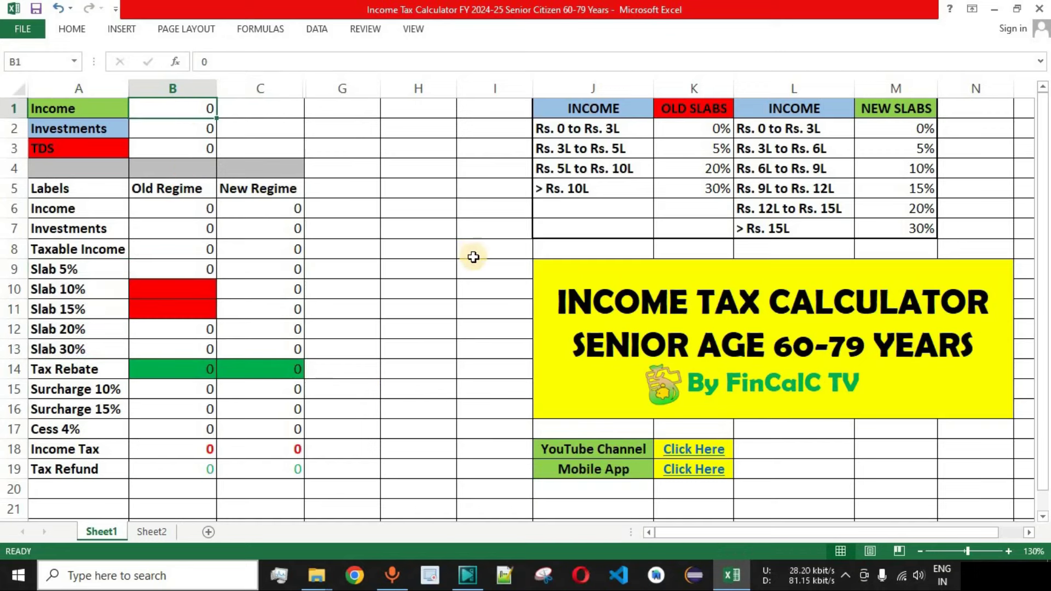
text(8)
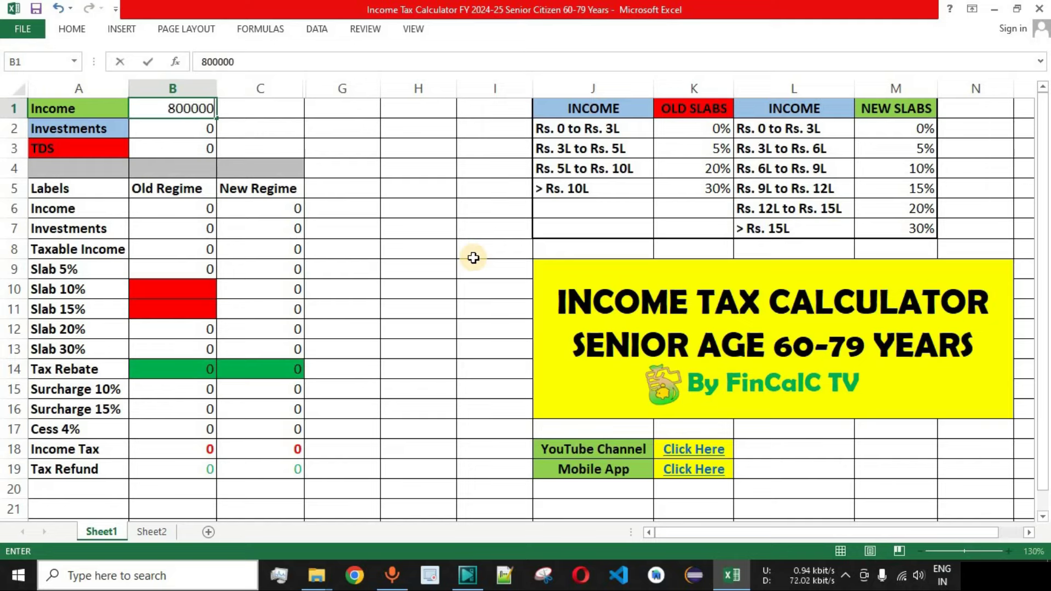
text(00000)
key(Return)
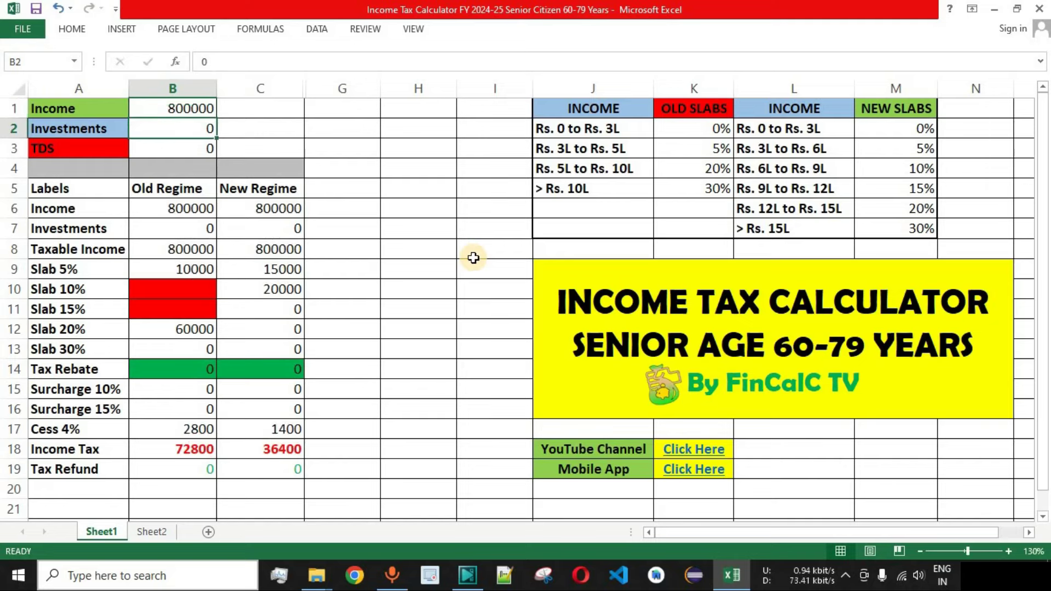
Step: Examine the investments, taxable income, slab tax and tax rebate rows for both regimes
drag(180, 189, 269, 466)
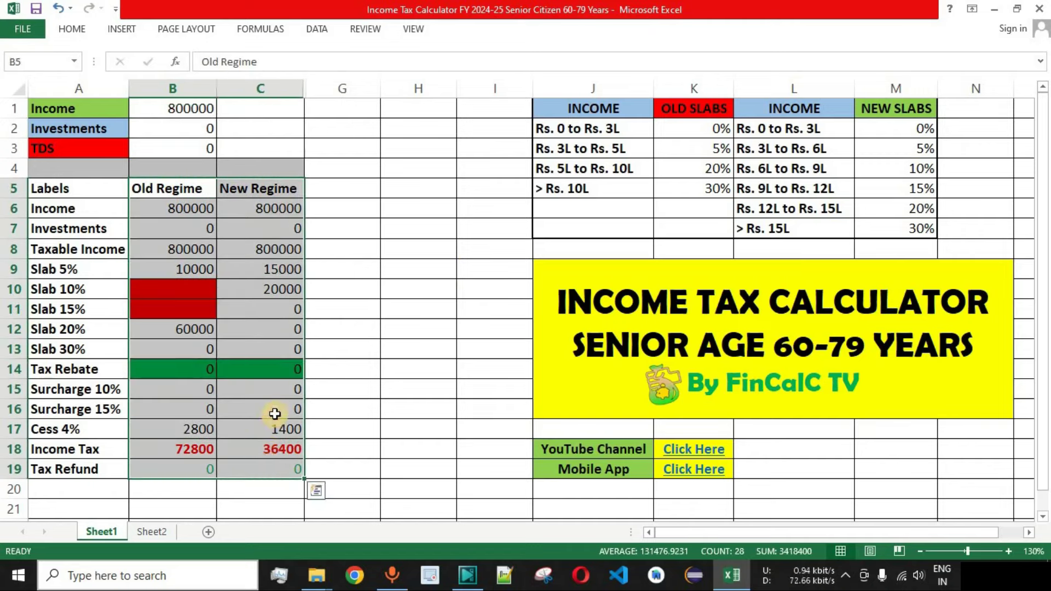
click(41, 249)
click(14, 229)
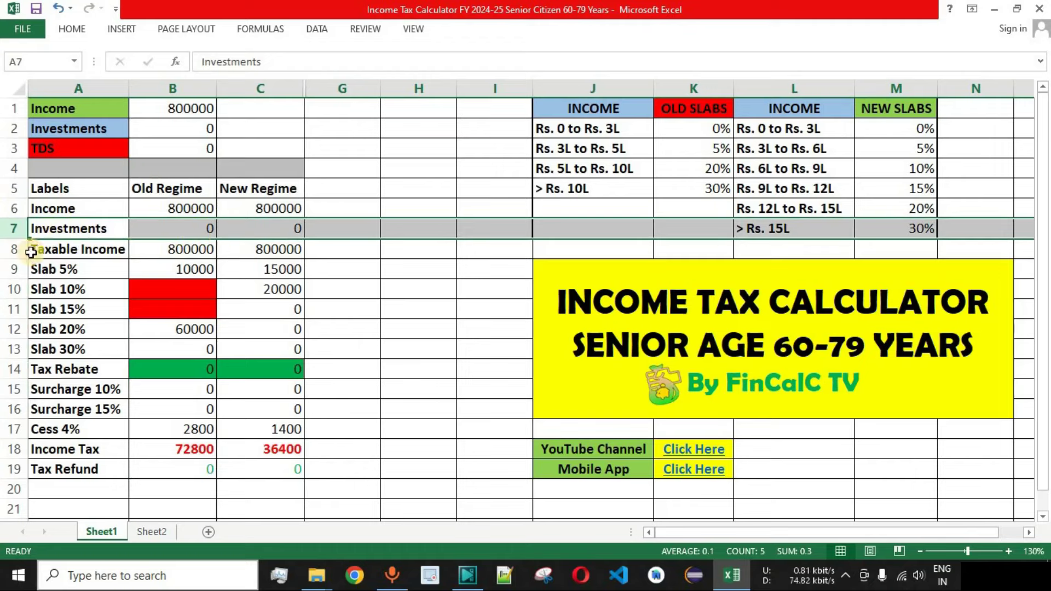
click(14, 249)
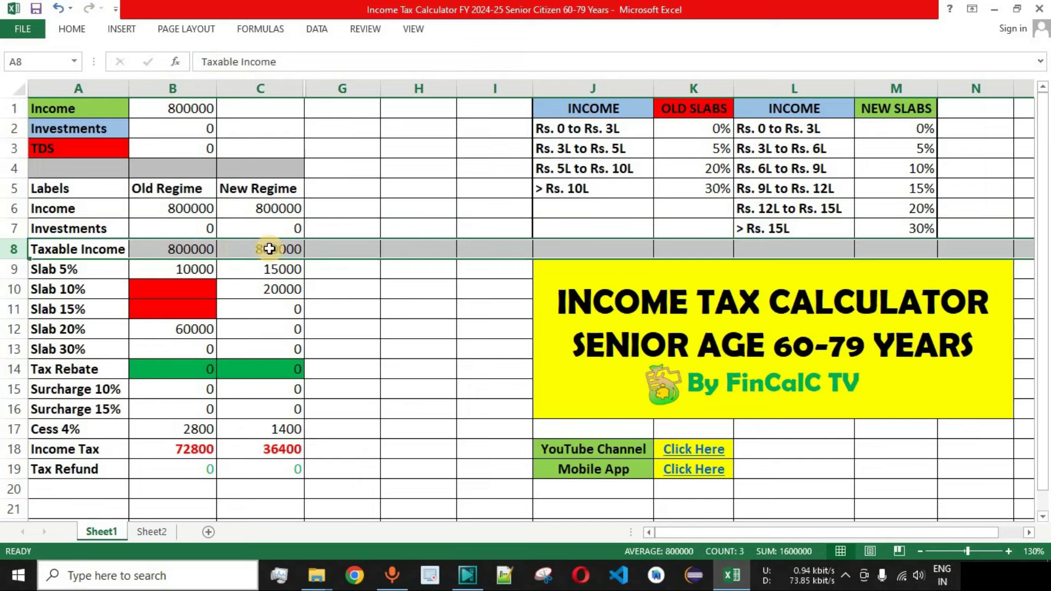
drag(188, 266, 249, 345)
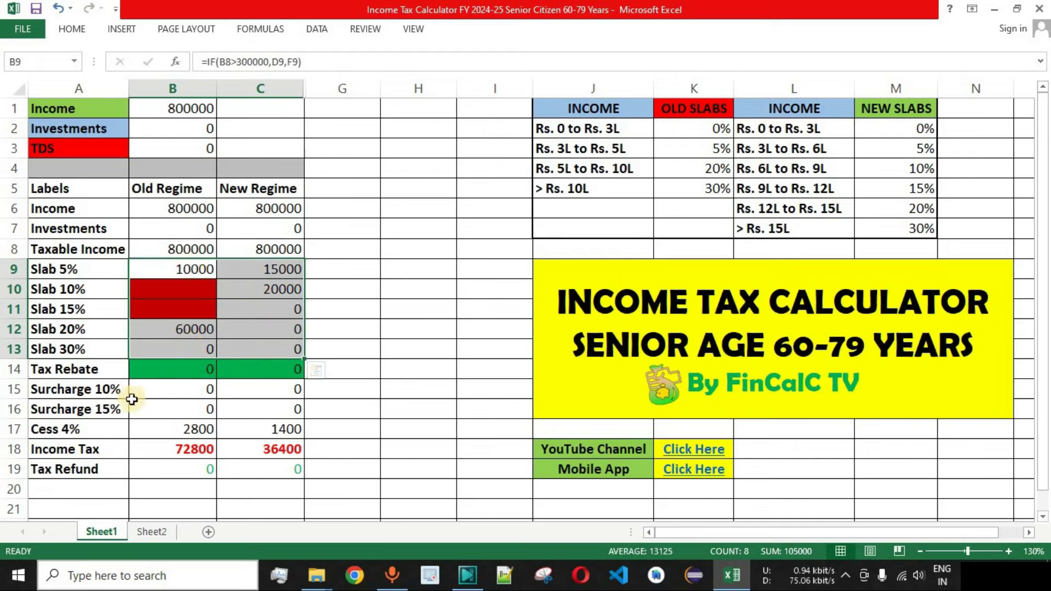
click(11, 369)
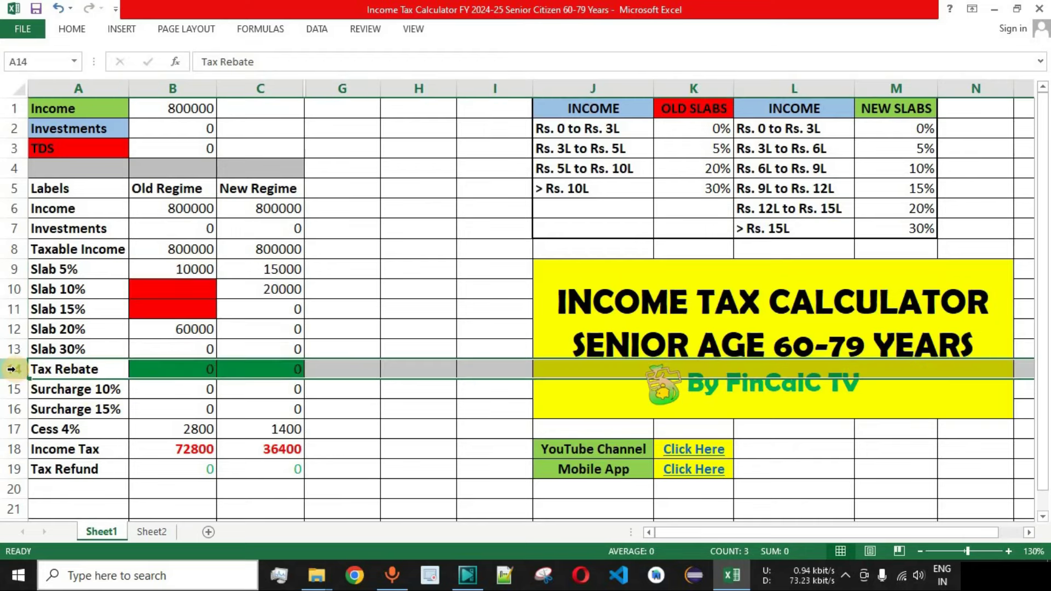
click(285, 373)
click(11, 369)
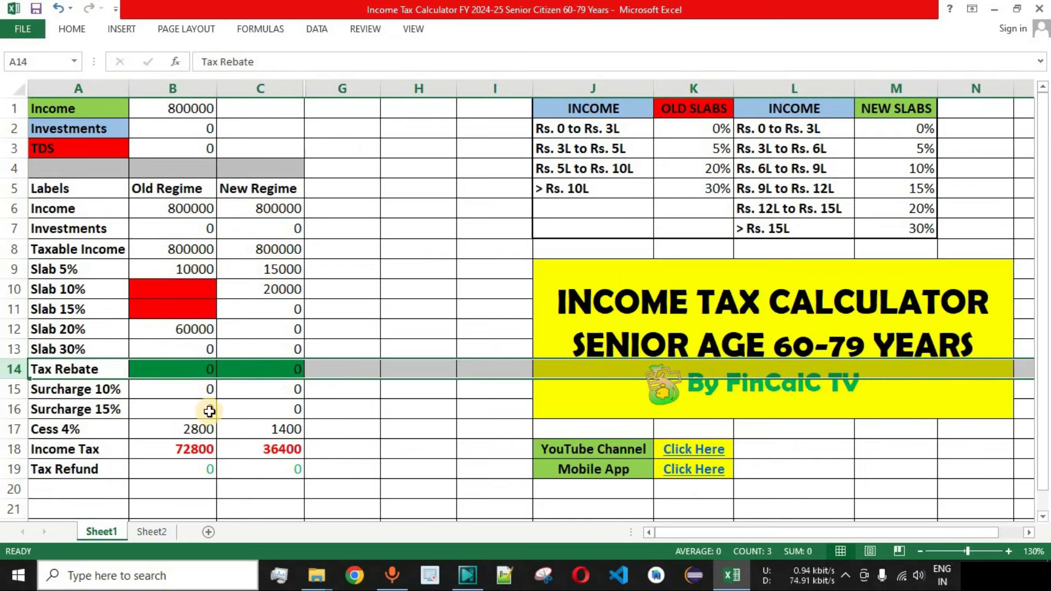
Step: Compare the old and new regime columns and inspect the tax rebate cell of each
drag(183, 189, 192, 465)
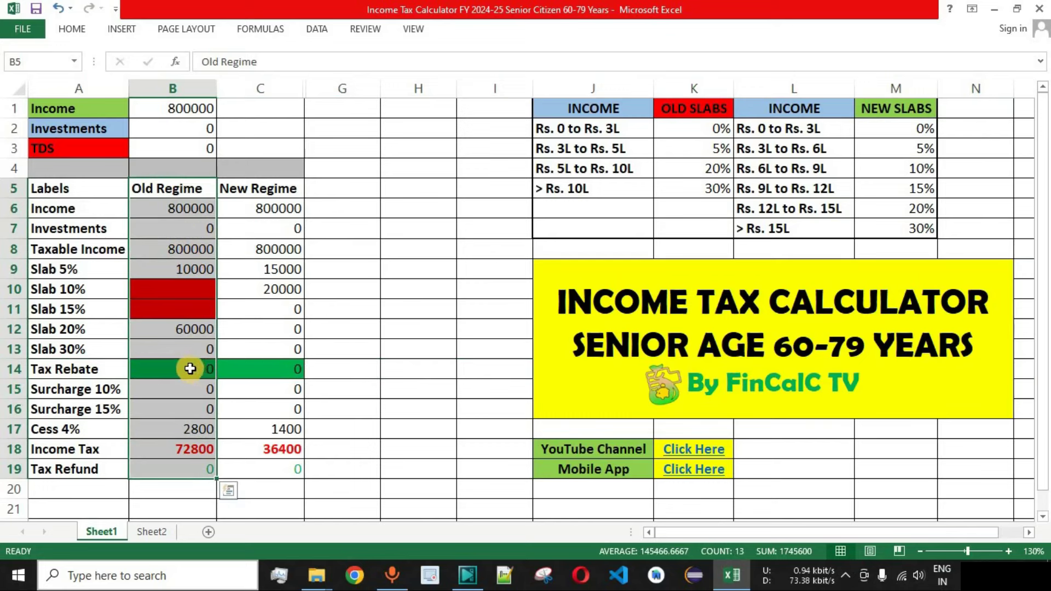
click(190, 369)
drag(260, 189, 263, 470)
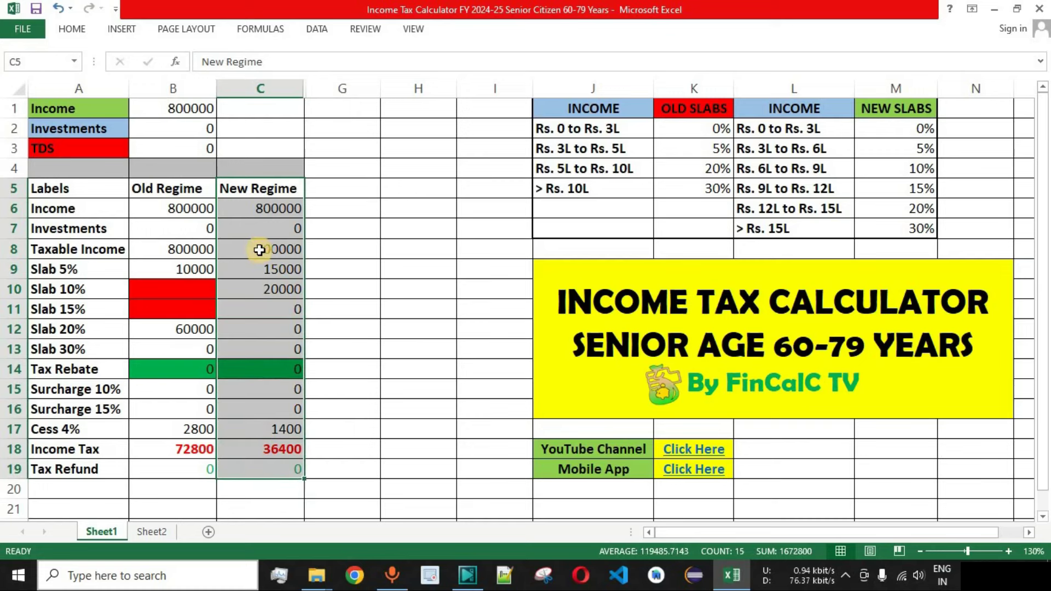
click(295, 371)
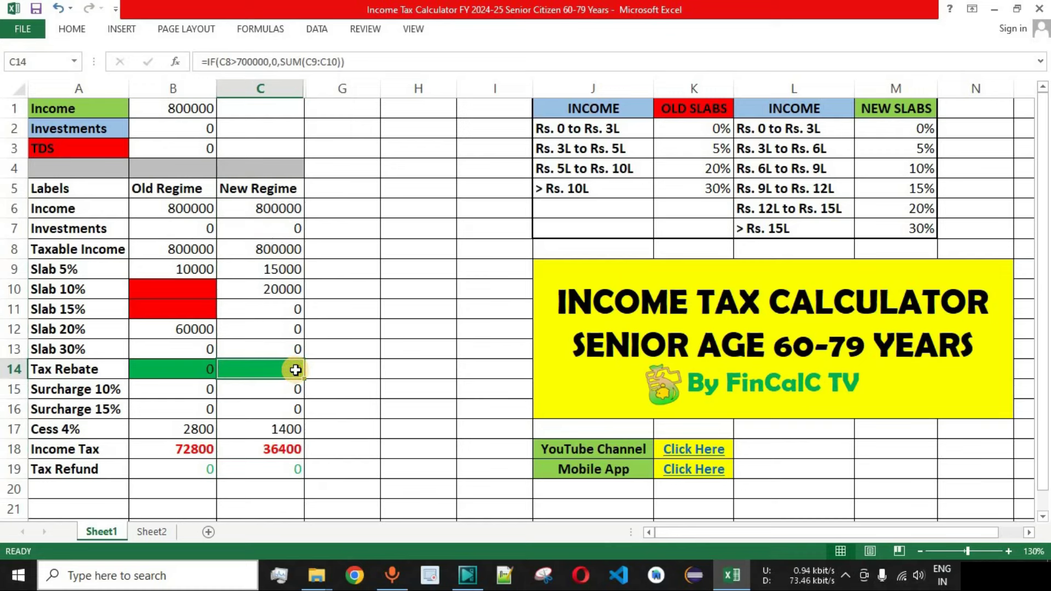
click(14, 370)
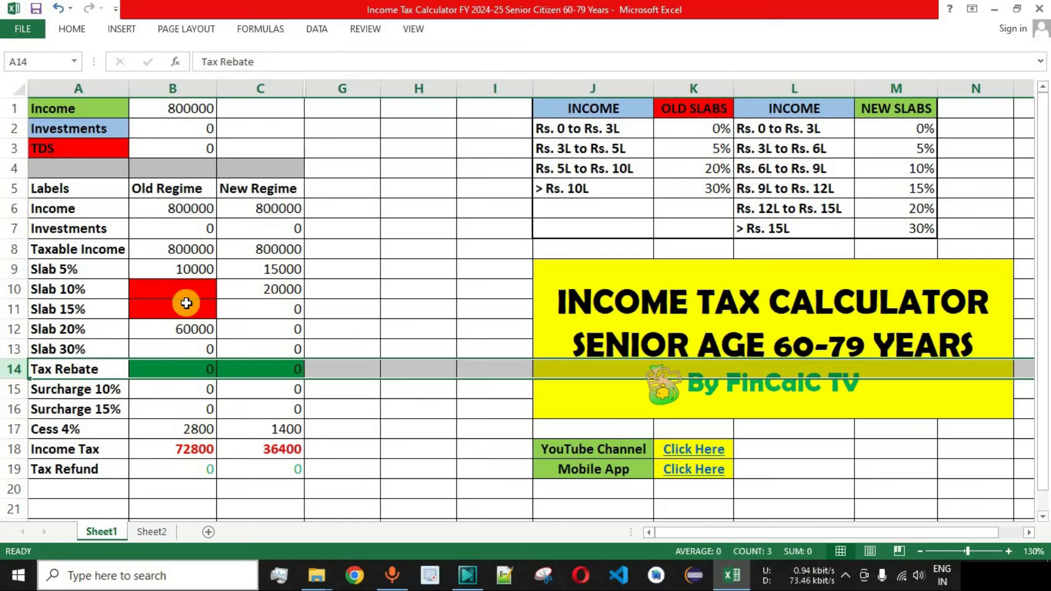
Step: Review the old-regime slab taxes in B9:B13 and open the Windows Calculator
drag(170, 267, 189, 345)
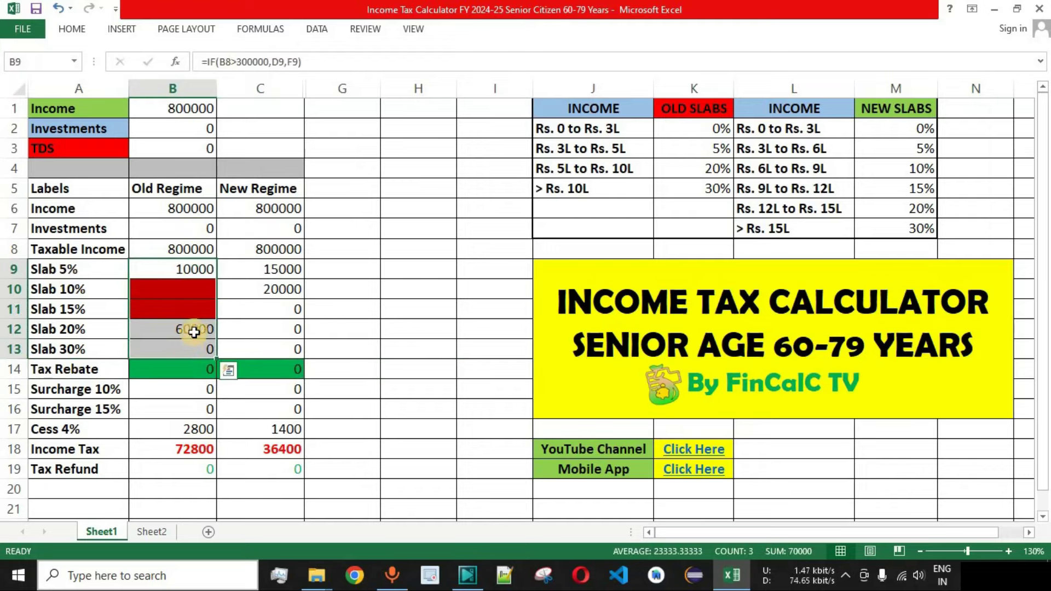
click(186, 274)
key(super)
text(calcula)
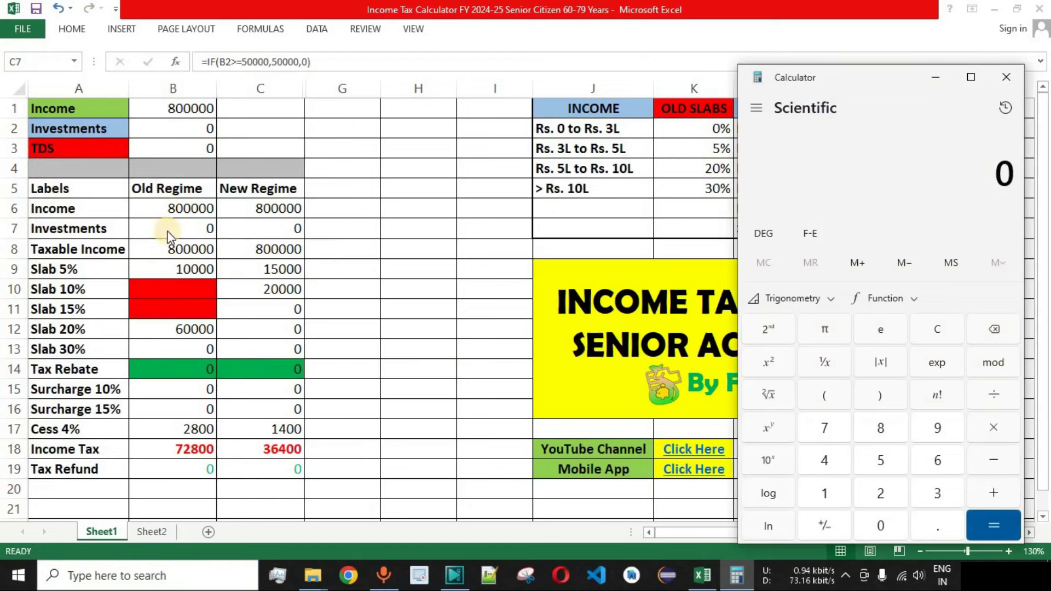
Step: Return to the Excel sheet and check the old-regime rate for the Rs. 3L to Rs. 5L slab
key(alt+Tab)
click(578, 146)
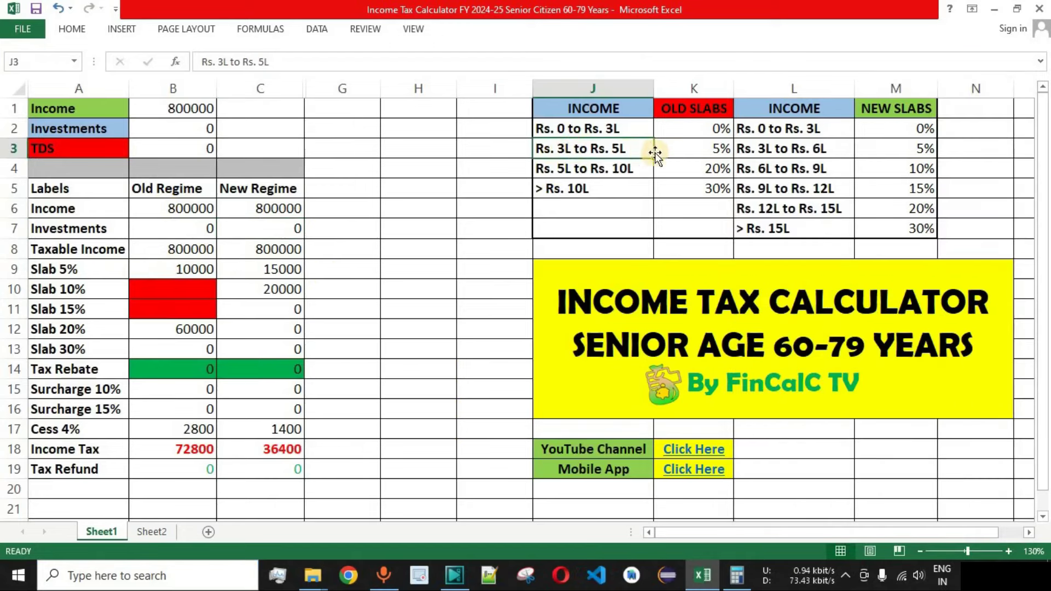
click(722, 150)
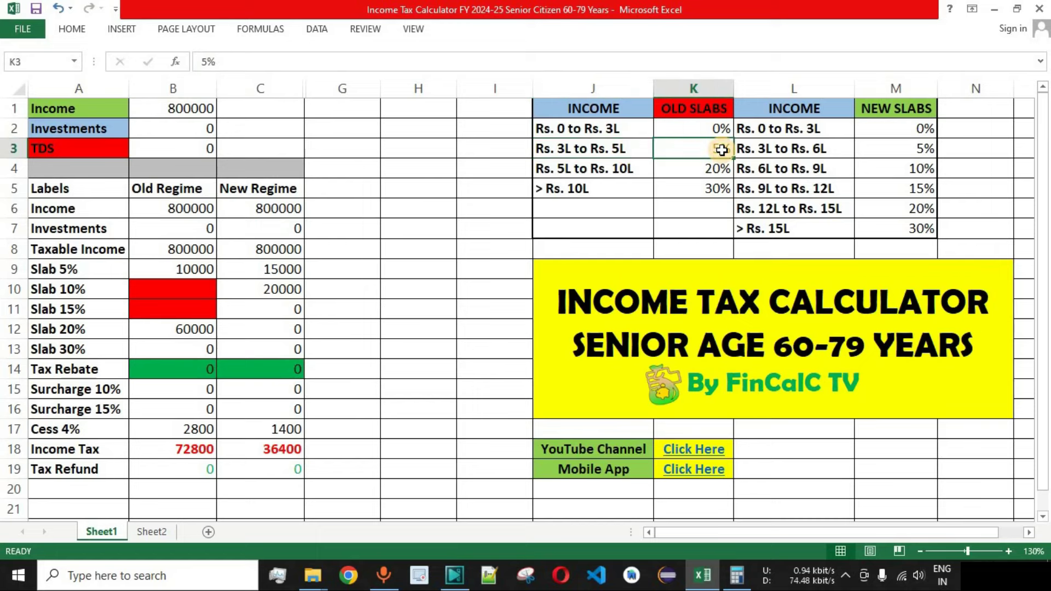
Step: Switch to the Calculator, compute 200000 × 5 ÷ 100, and check the old-regime Slab 5% tax in Excel against it
click(737, 574)
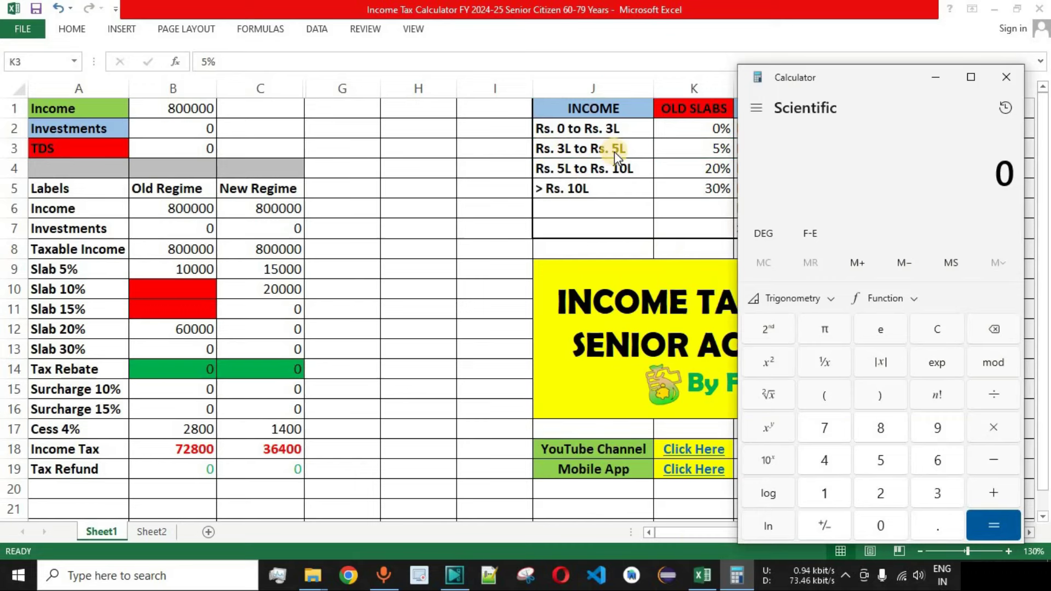
click(880, 493)
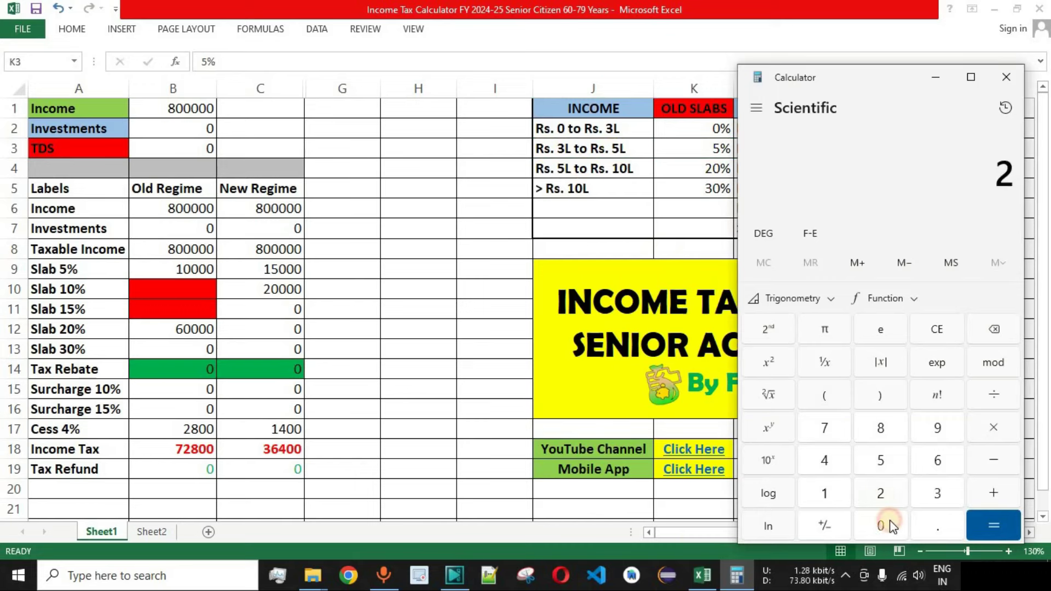
click(889, 530)
click(889, 530)
click(889, 530)
click(890, 530)
click(889, 530)
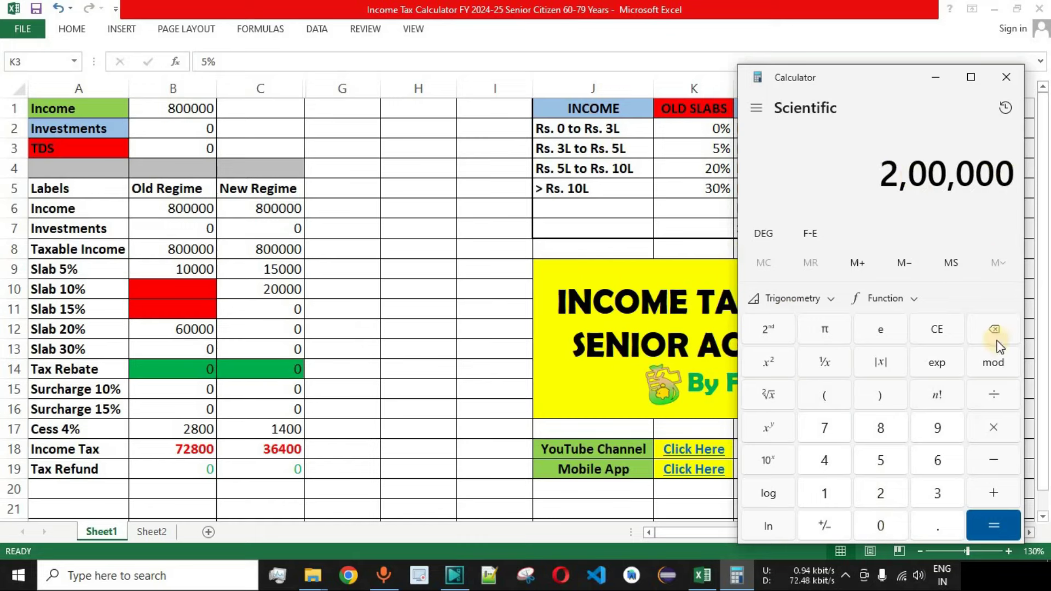
click(891, 461)
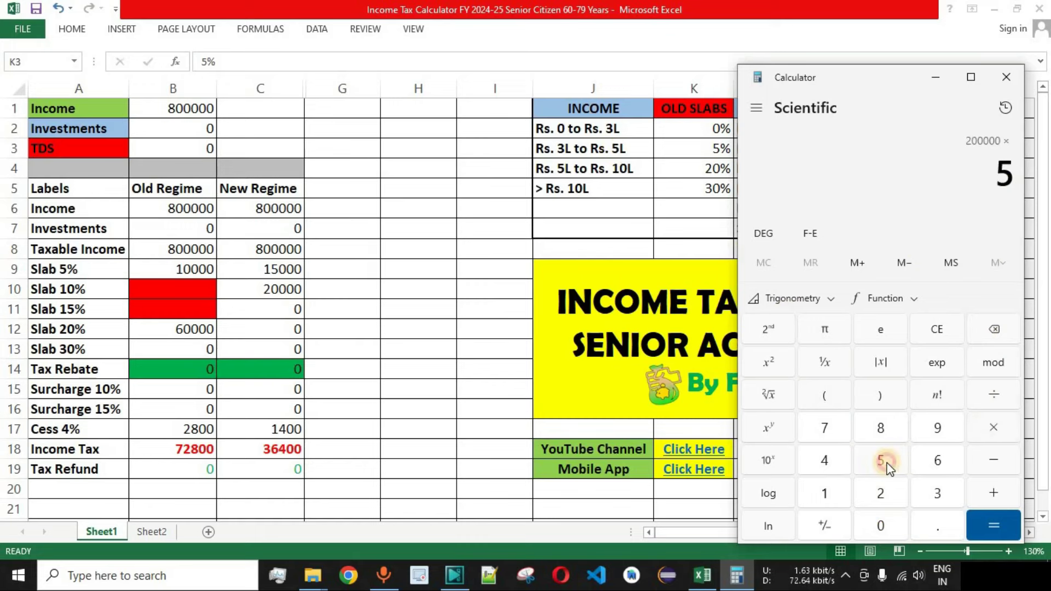
click(989, 396)
click(881, 525)
click(994, 525)
drag(921, 174, 1018, 176)
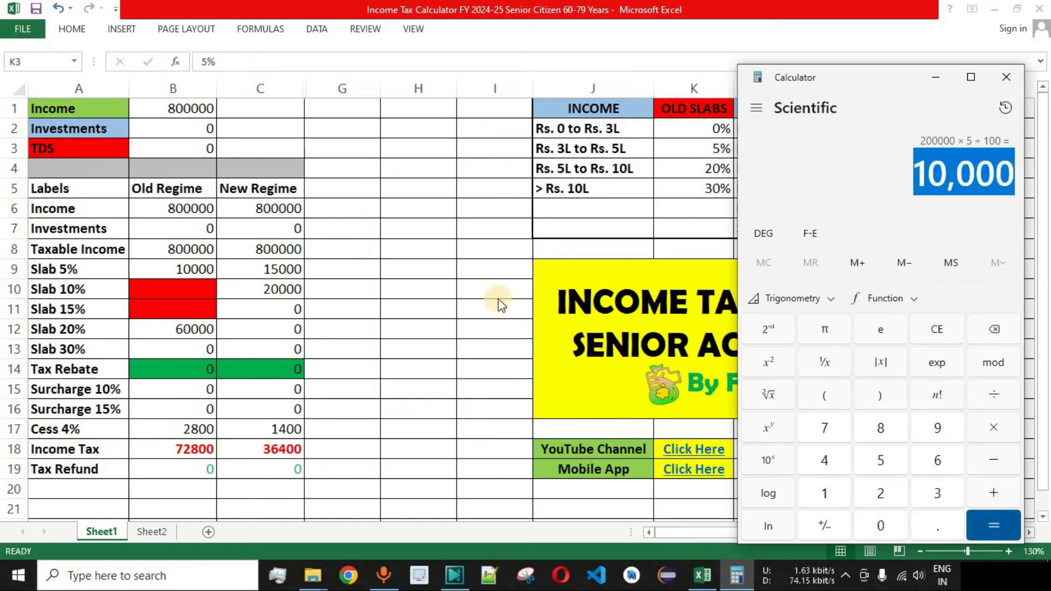
click(196, 269)
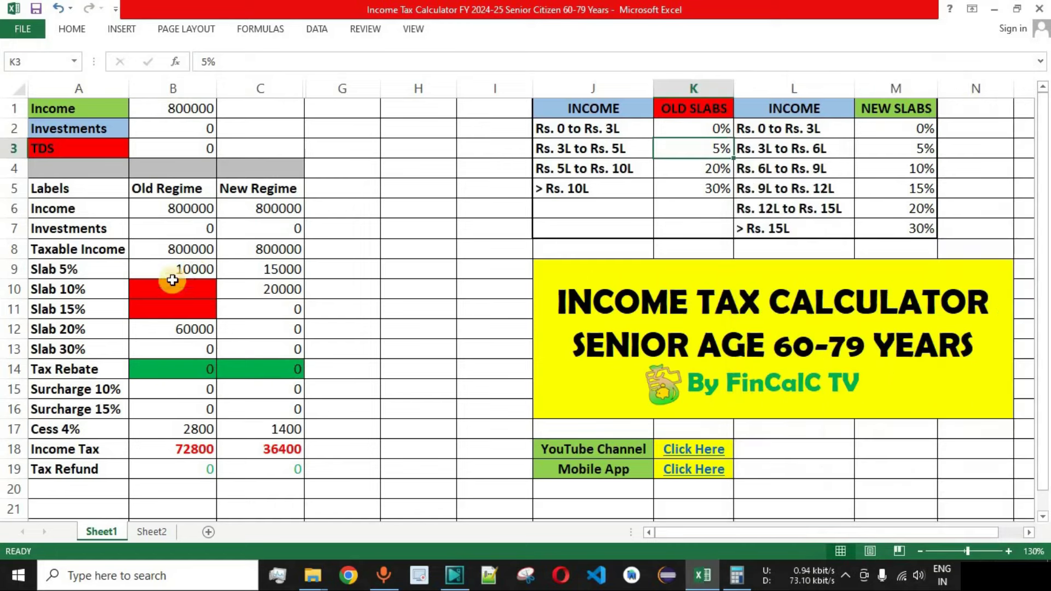
click(181, 271)
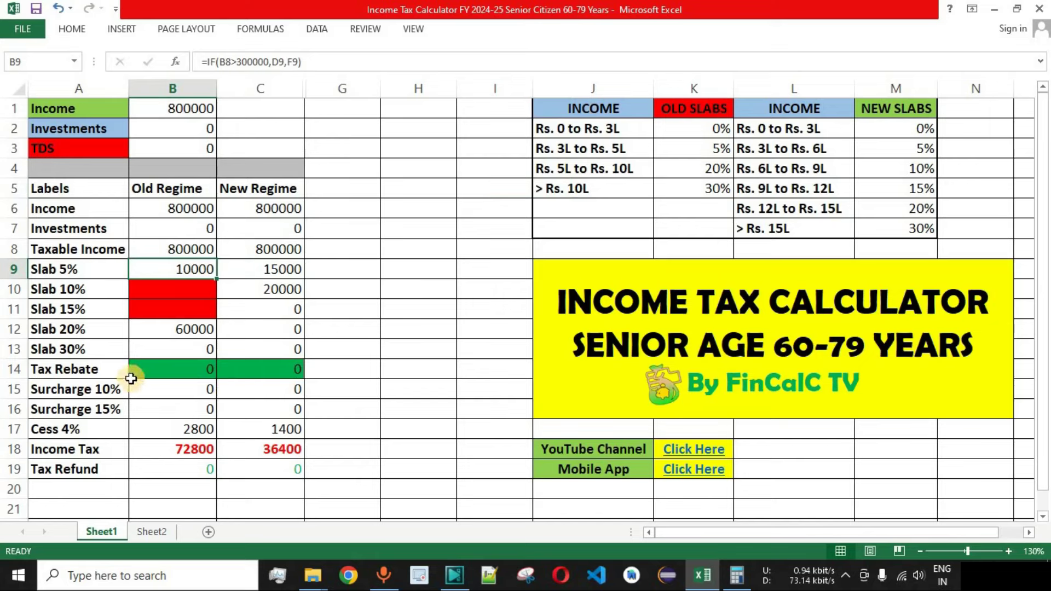
Step: Compare the Slab 20% row and the taxable income with the old-regime Rs. 5L to Rs. 10L slab and its rate
click(77, 331)
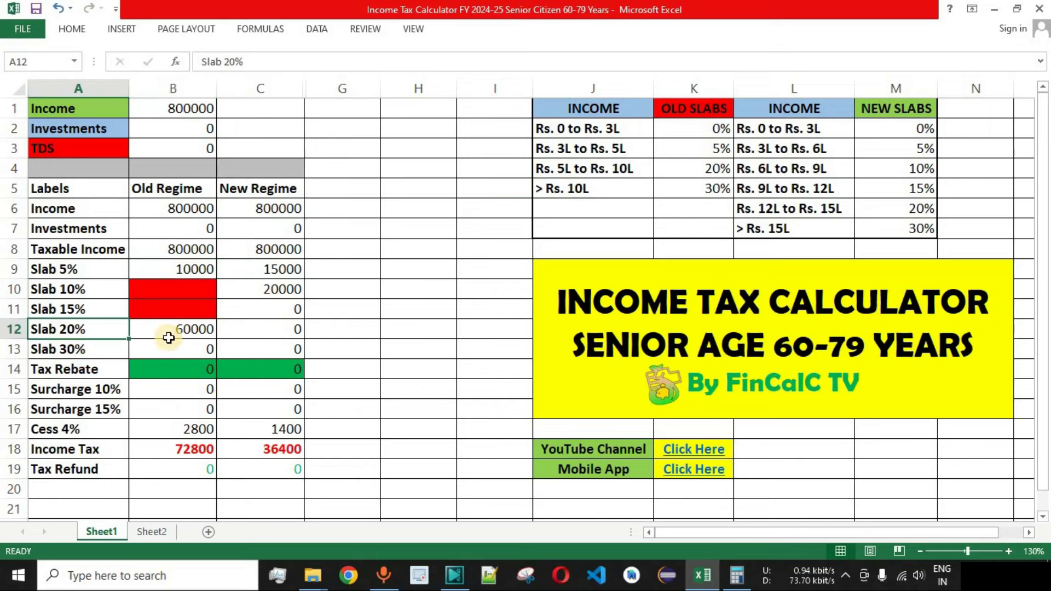
click(602, 169)
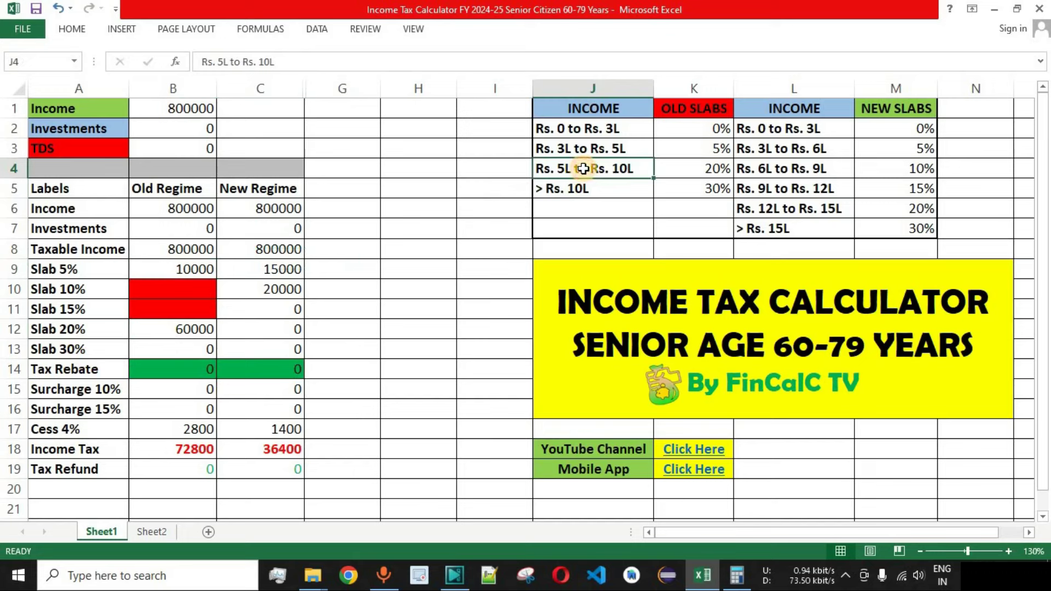
click(711, 169)
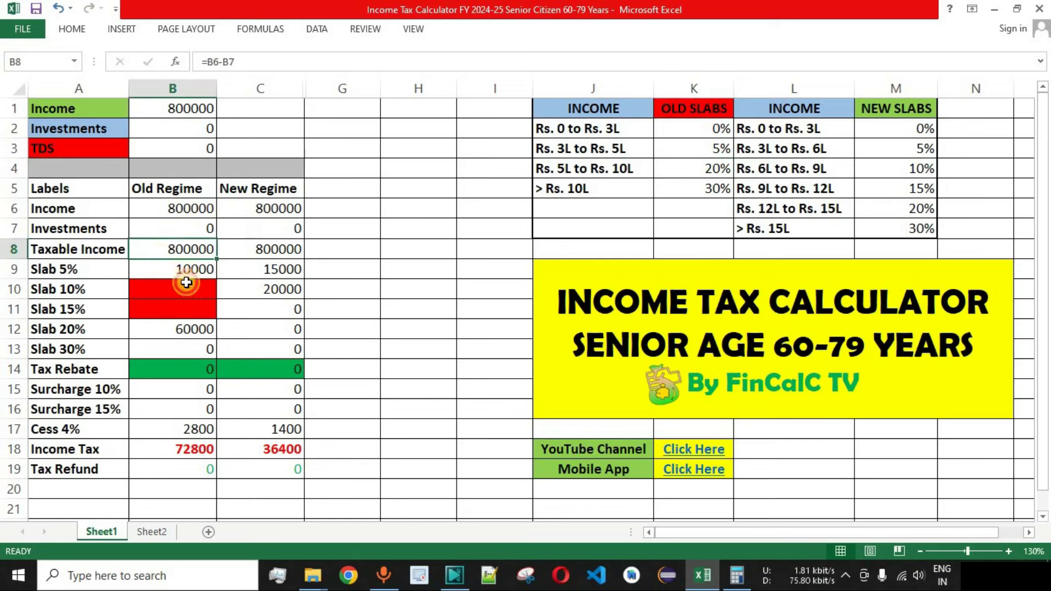
click(11, 251)
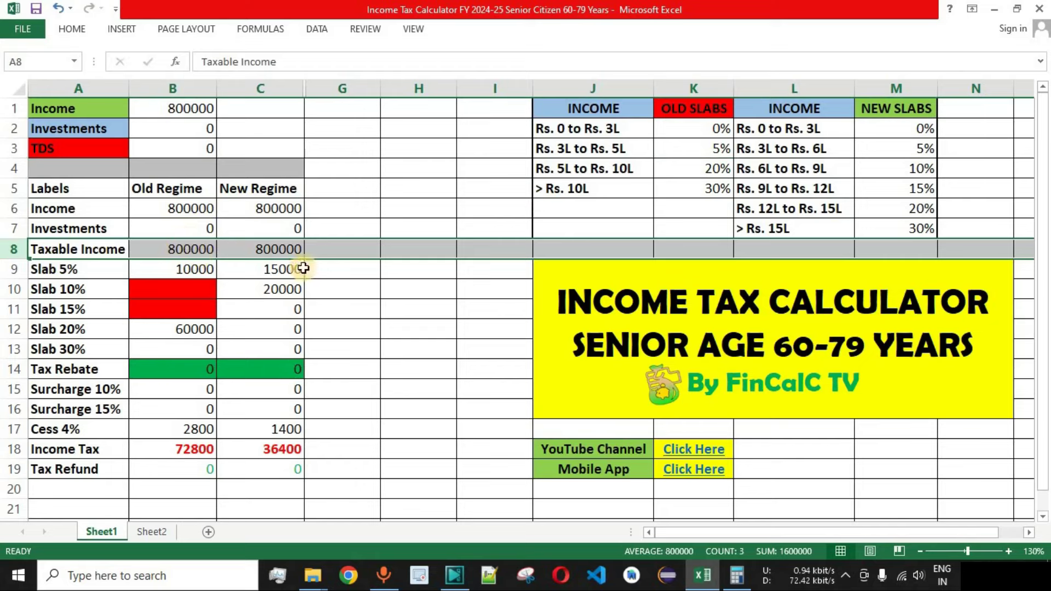
click(595, 174)
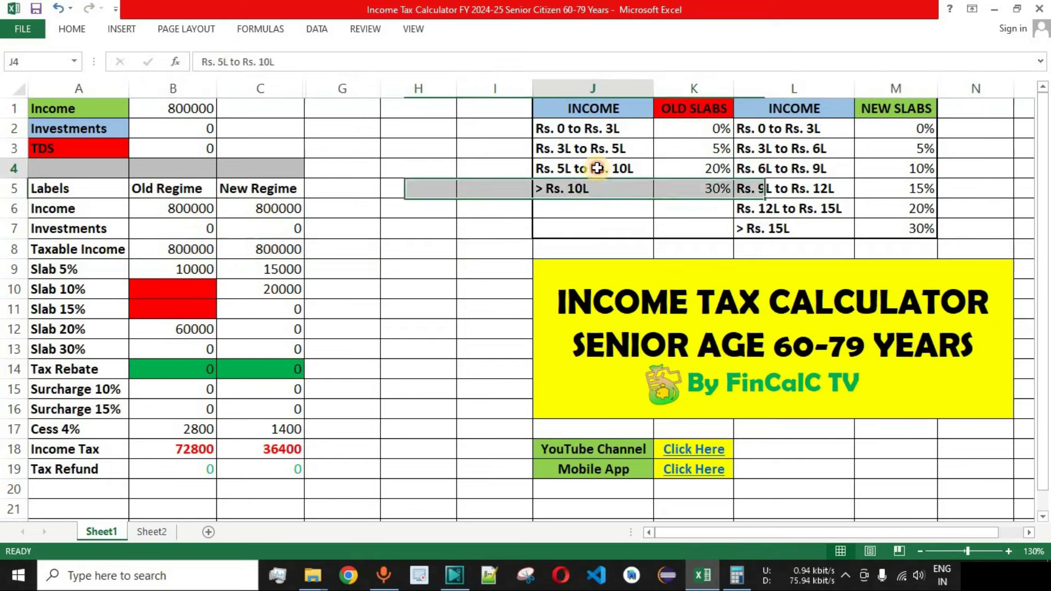
click(187, 253)
click(712, 175)
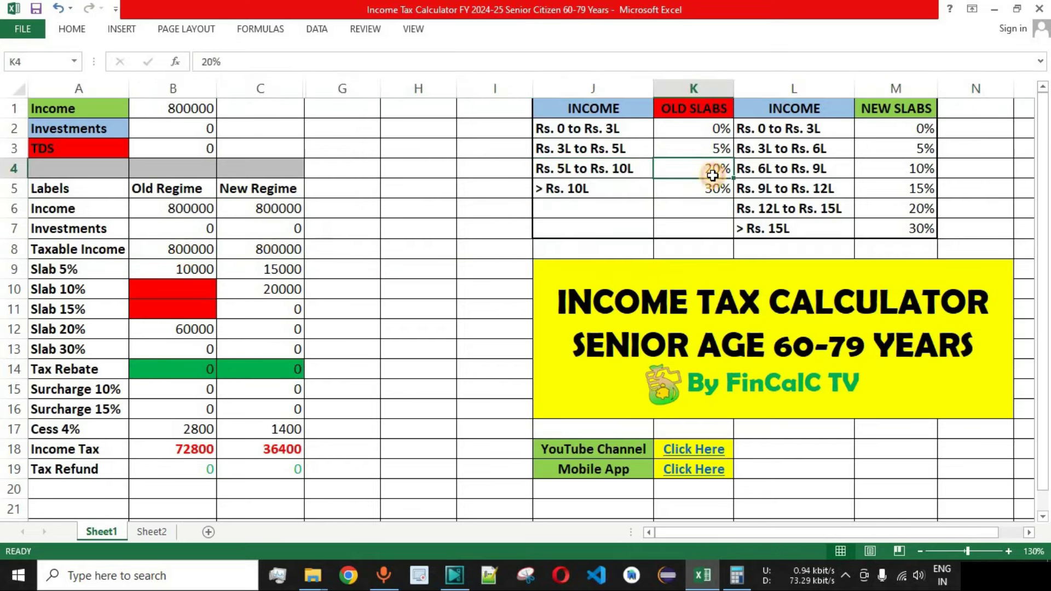
Step: Switch to the Calculator, compute 300000 × 20 ÷ 100, and return to Excel to check the old-regime Slab 20% tax
click(737, 574)
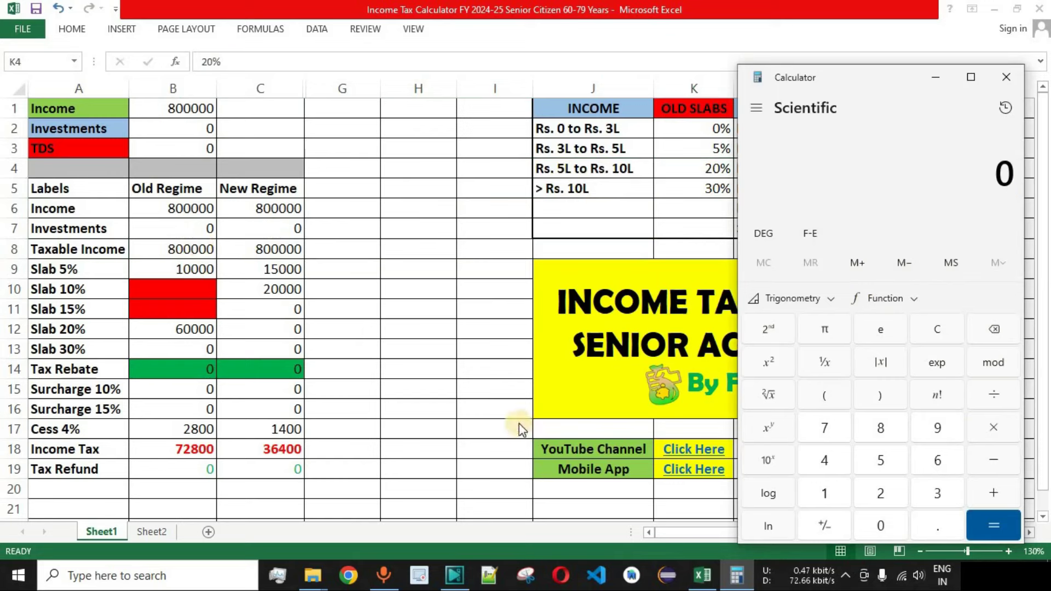
click(887, 526)
click(887, 526)
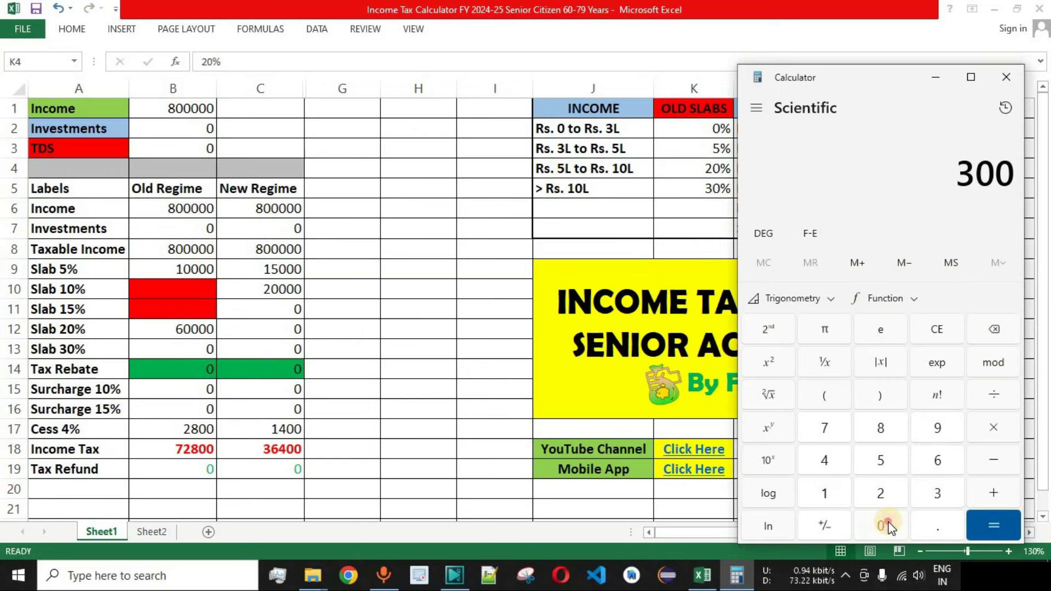
click(887, 526)
click(887, 526)
click(887, 526)
click(998, 431)
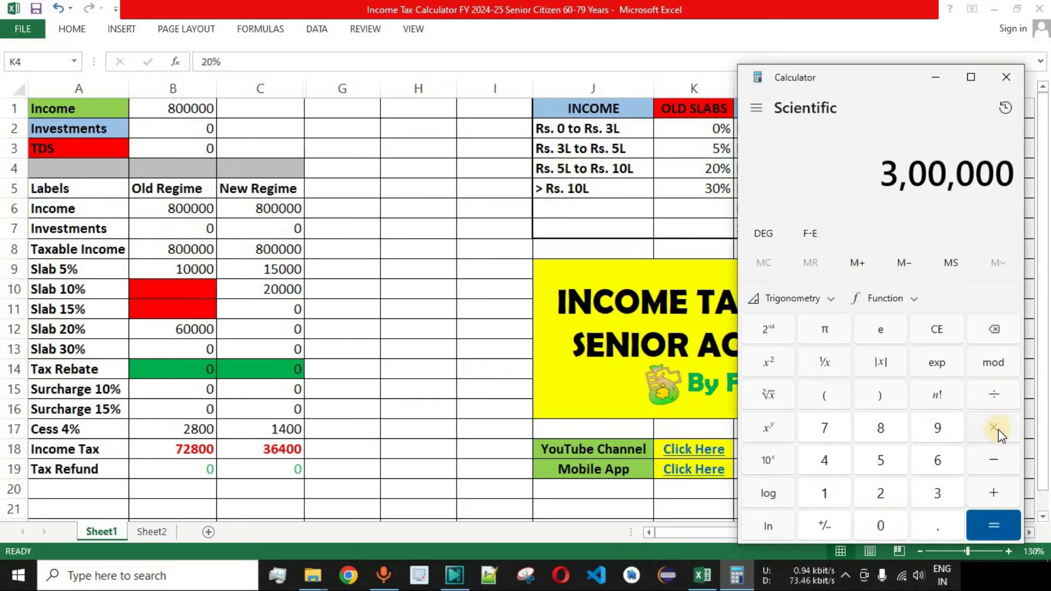
click(876, 493)
click(881, 526)
click(994, 395)
click(826, 496)
click(881, 525)
click(880, 526)
click(994, 525)
drag(909, 174, 1014, 175)
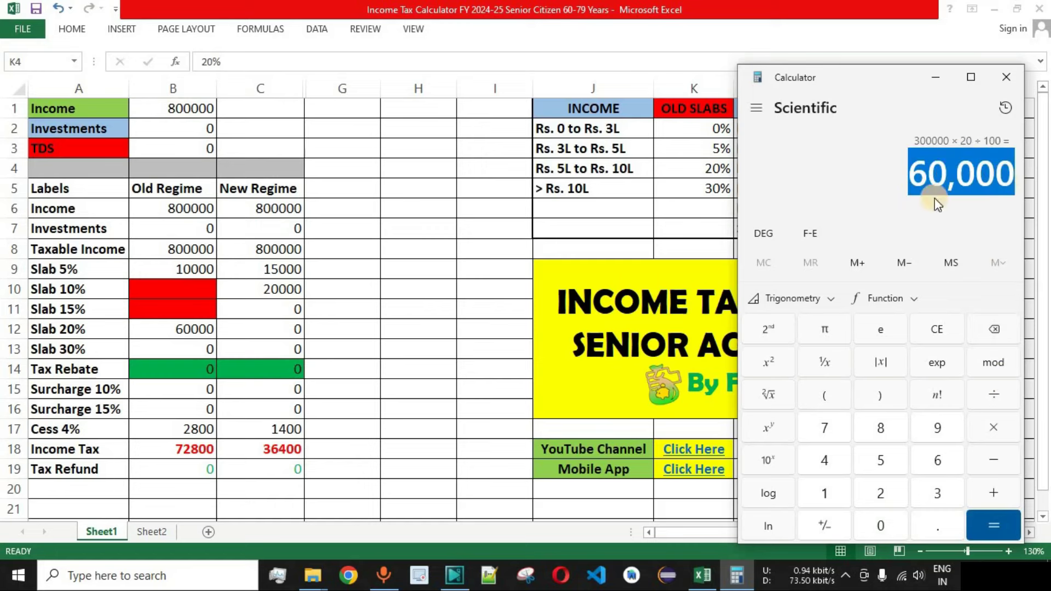
click(190, 330)
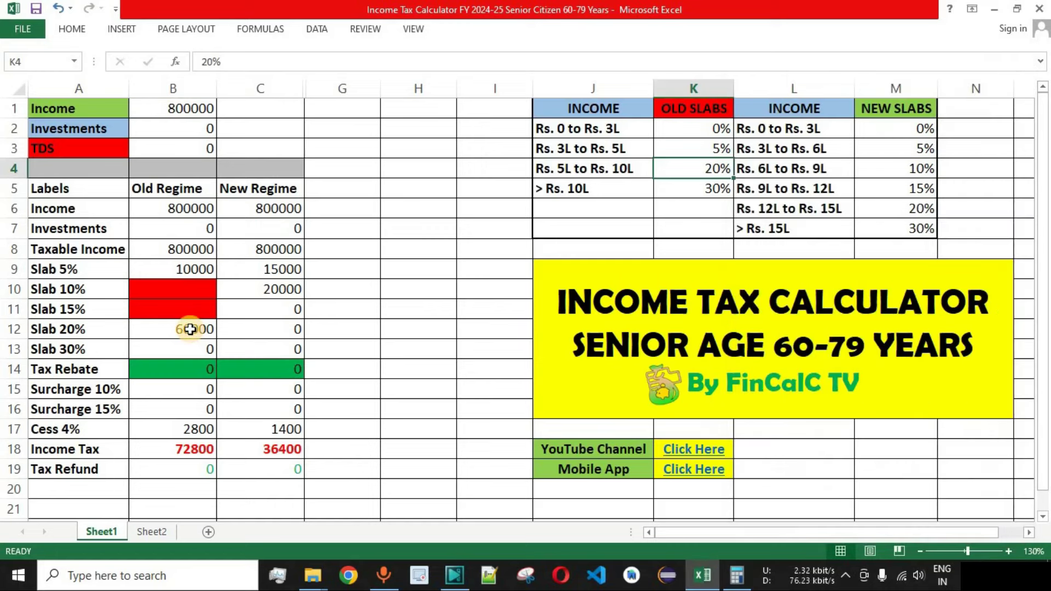
Step: Compare the old-regime > Rs. 10L slab and its rate with the taxable income and the Slab 30% tax
click(718, 191)
click(614, 189)
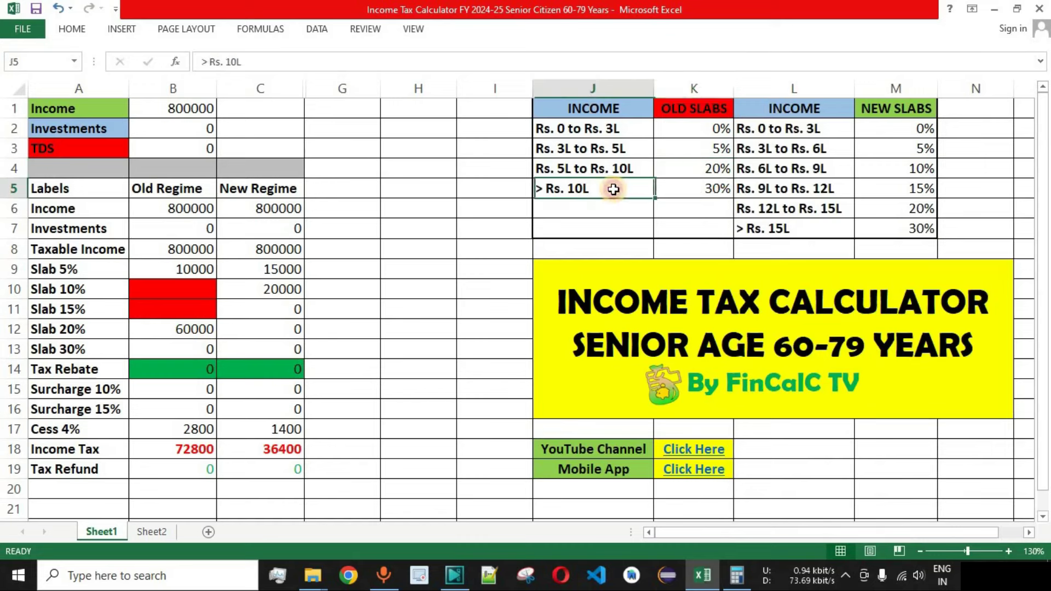
drag(614, 189, 704, 191)
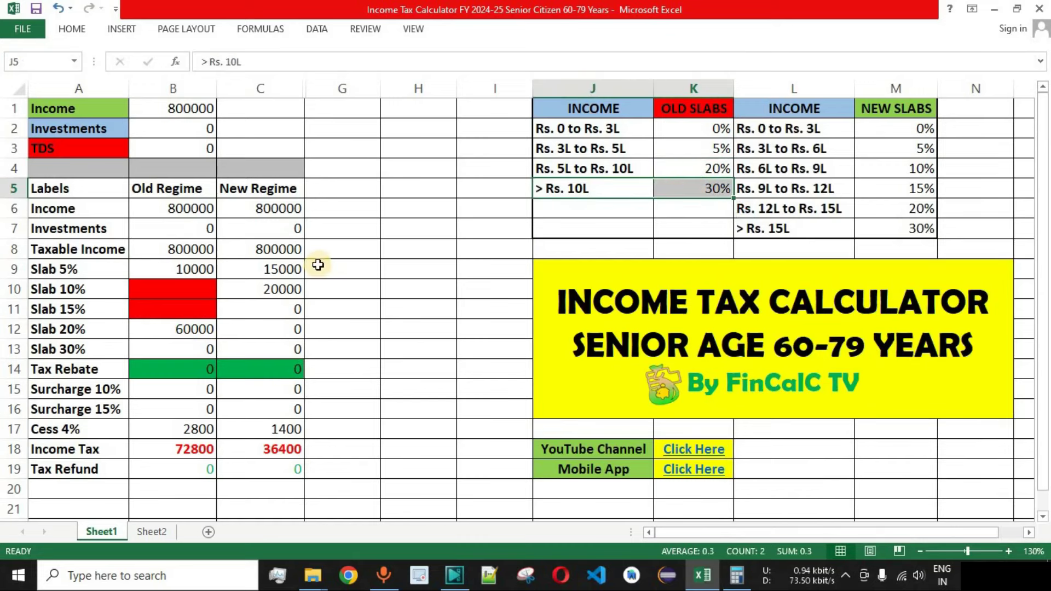
click(190, 250)
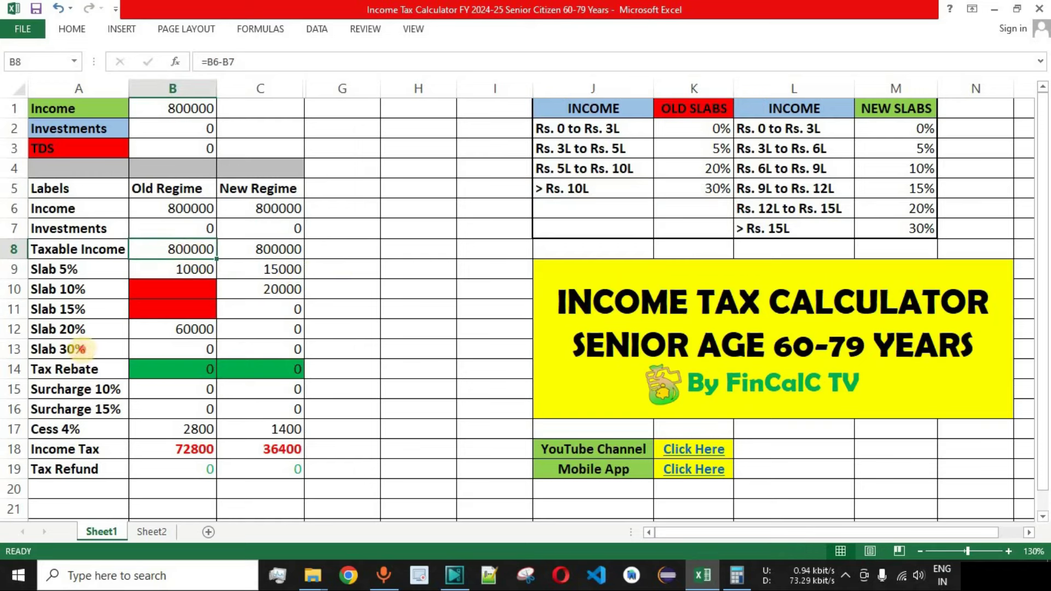
click(82, 350)
click(184, 349)
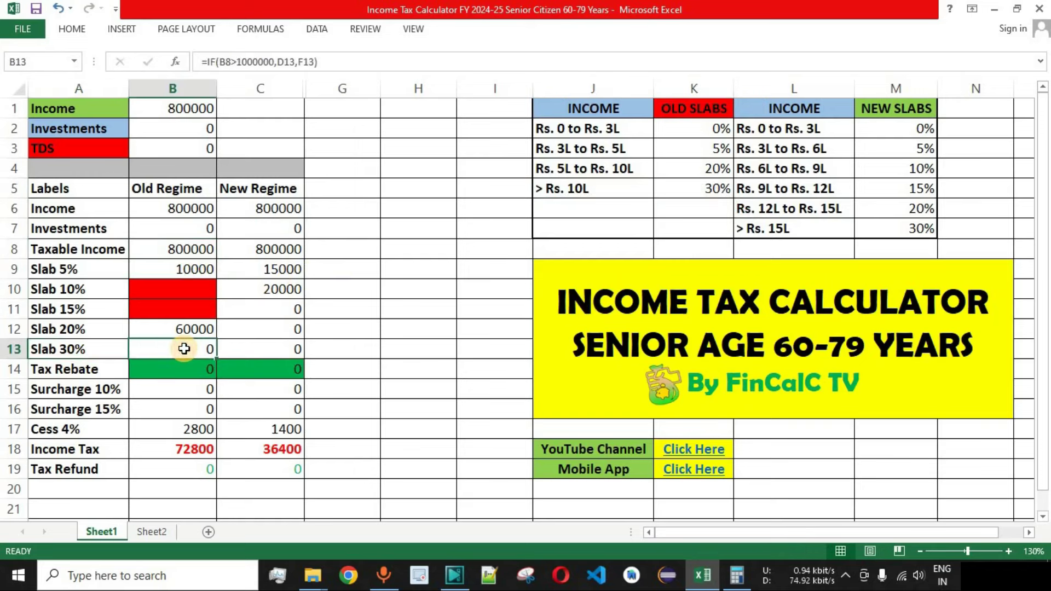
Step: Review the total of the old-regime slab taxes in B9:B13 and the old-regime Cess 4% amount
drag(185, 269, 198, 336)
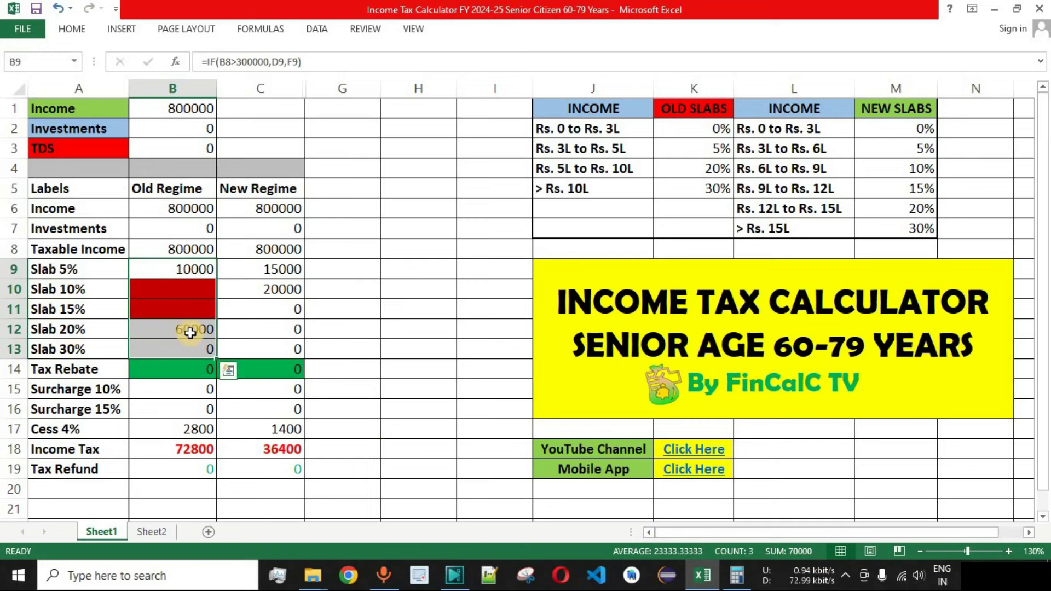
click(71, 430)
drag(140, 430, 188, 431)
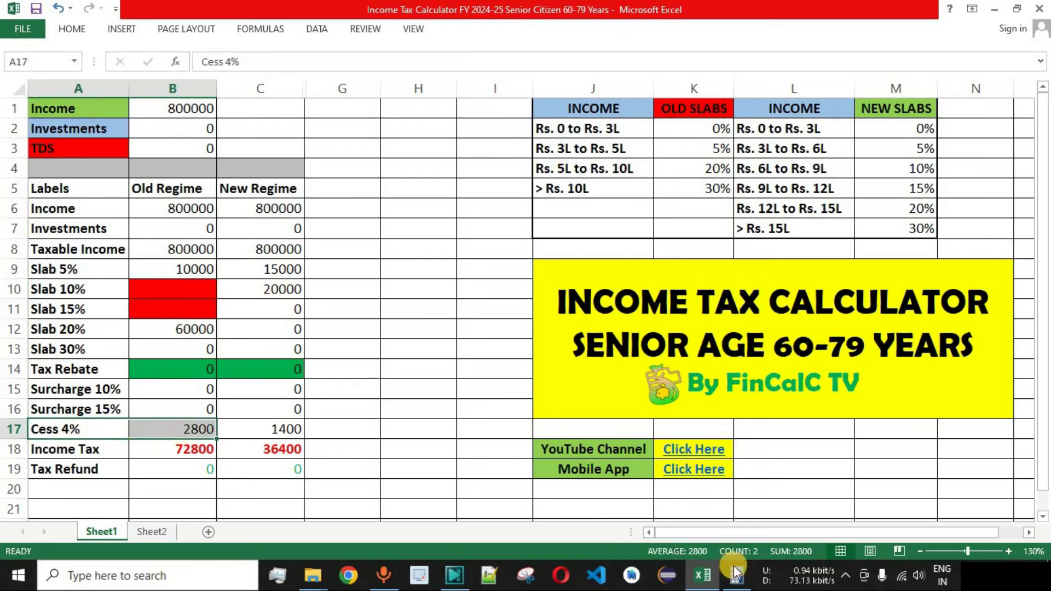
Step: Switch to the Calculator, compute the cess as 70000 × 4 ÷ 100, and return to the Excel sheet
click(737, 575)
key(Escape)
click(832, 431)
click(901, 527)
click(901, 527)
click(901, 526)
click(994, 427)
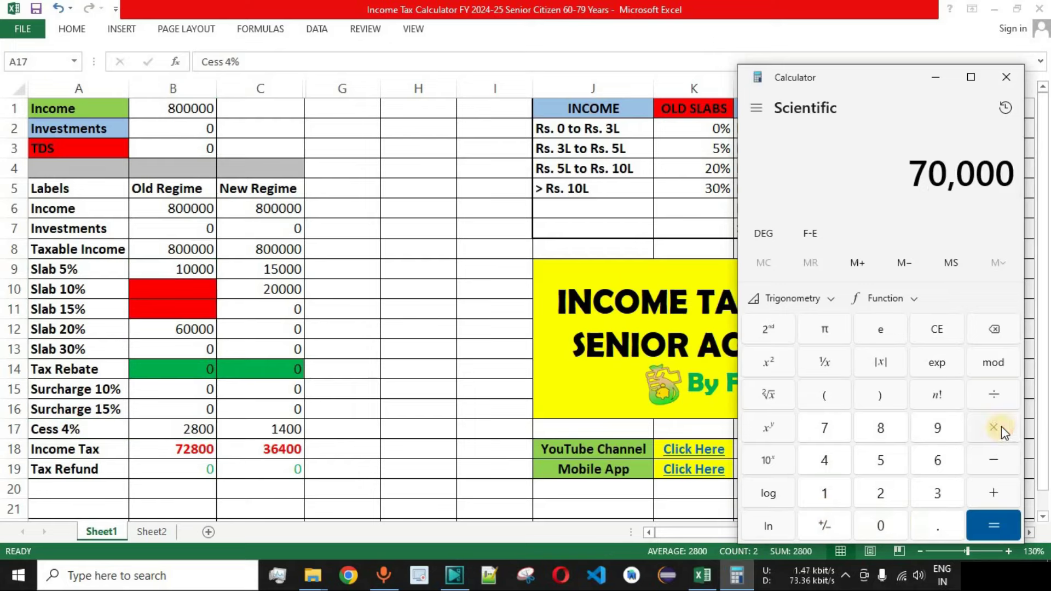
click(832, 461)
click(993, 394)
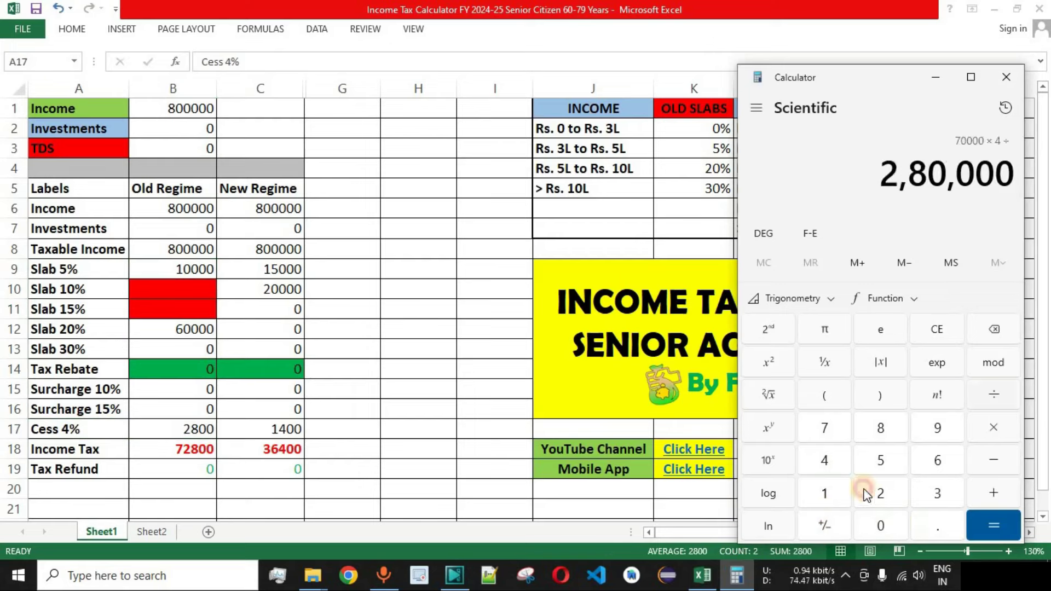
click(828, 489)
click(888, 520)
click(888, 521)
click(993, 525)
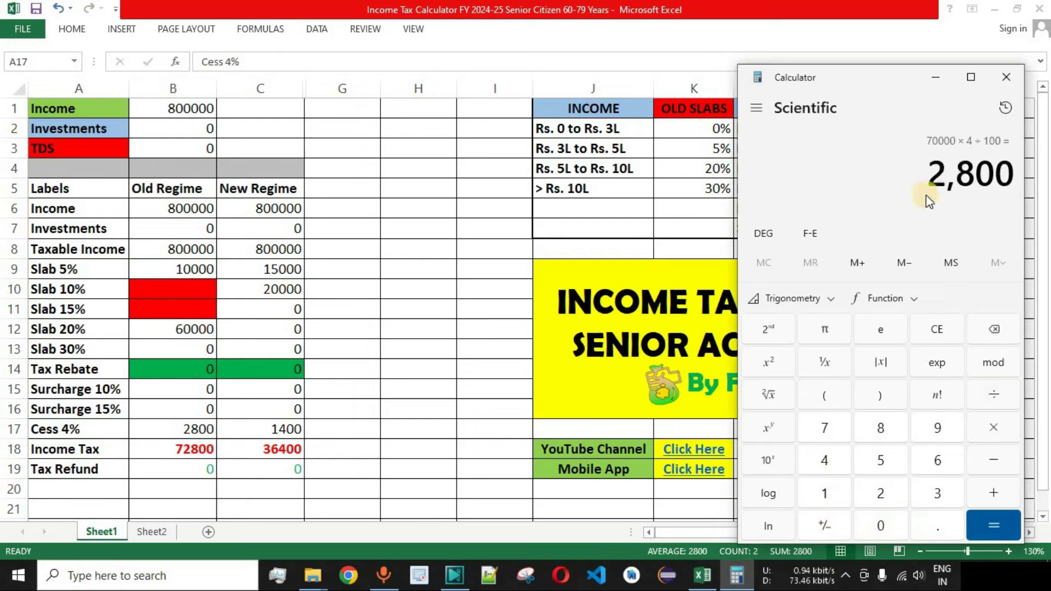
drag(929, 175, 1013, 174)
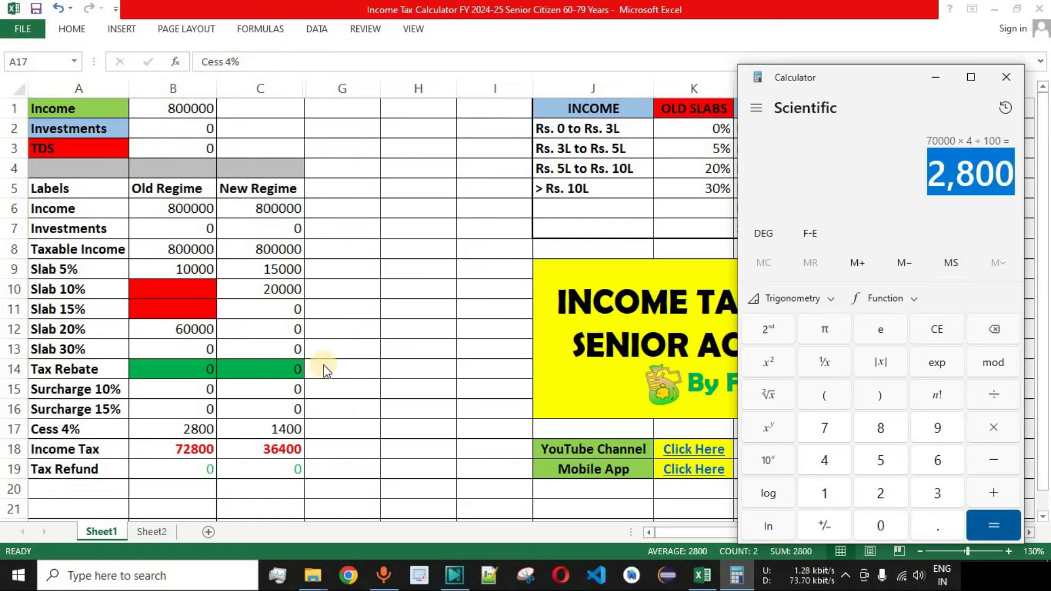
key(alt+Tab)
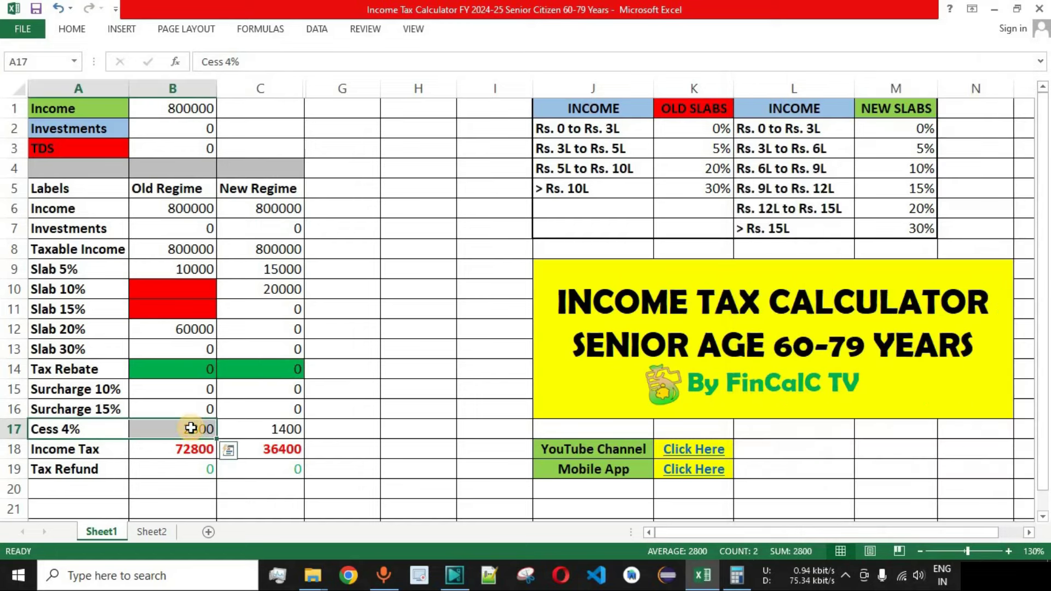
Step: Review the old-regime amounts in B9:B17, the Income Tax formula in B18, and the whole Old Regime column
drag(183, 269, 185, 424)
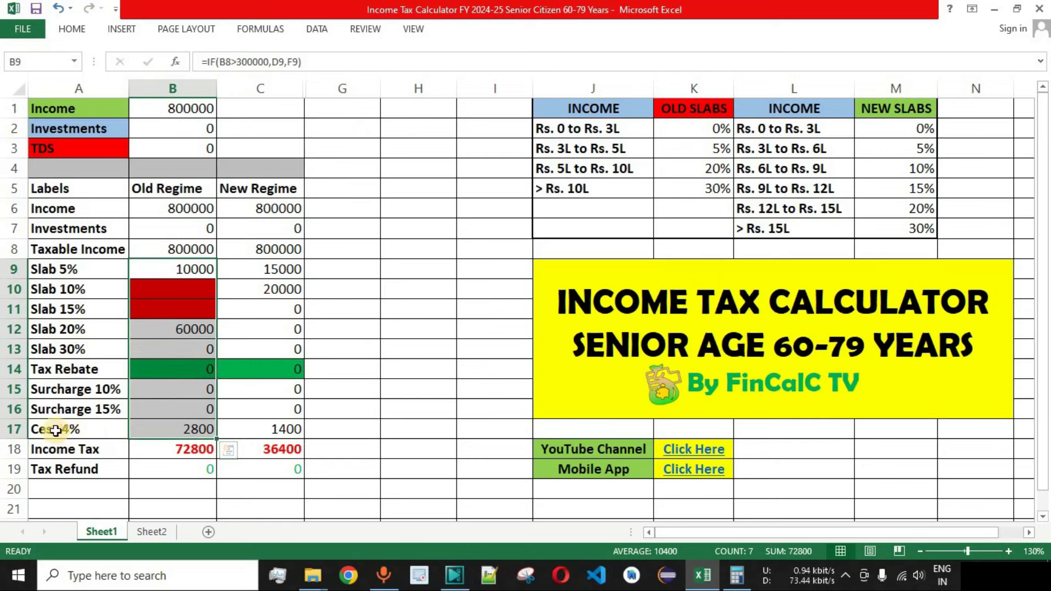
click(183, 457)
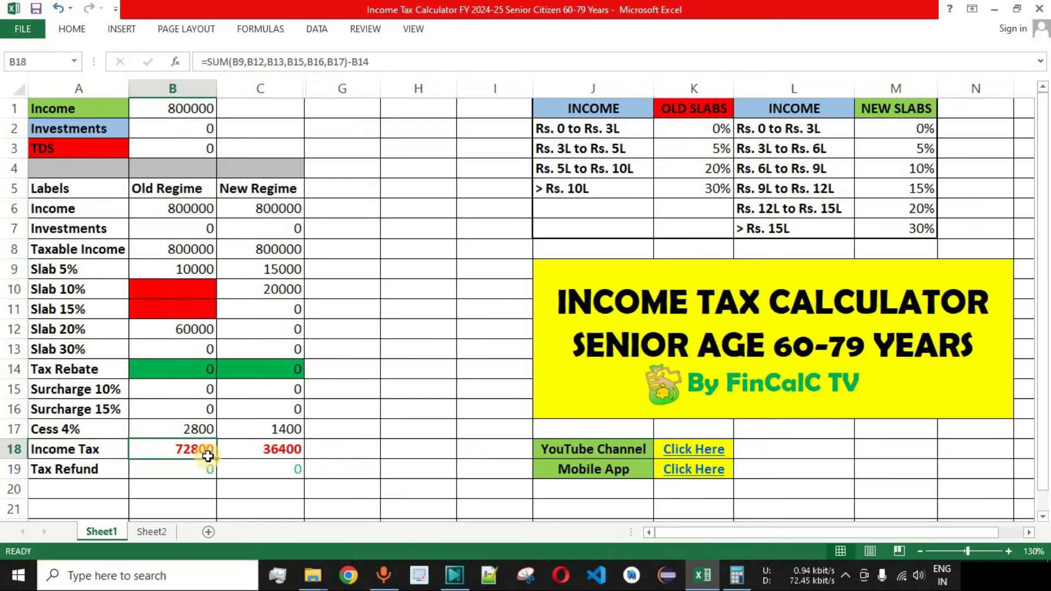
drag(176, 188, 175, 468)
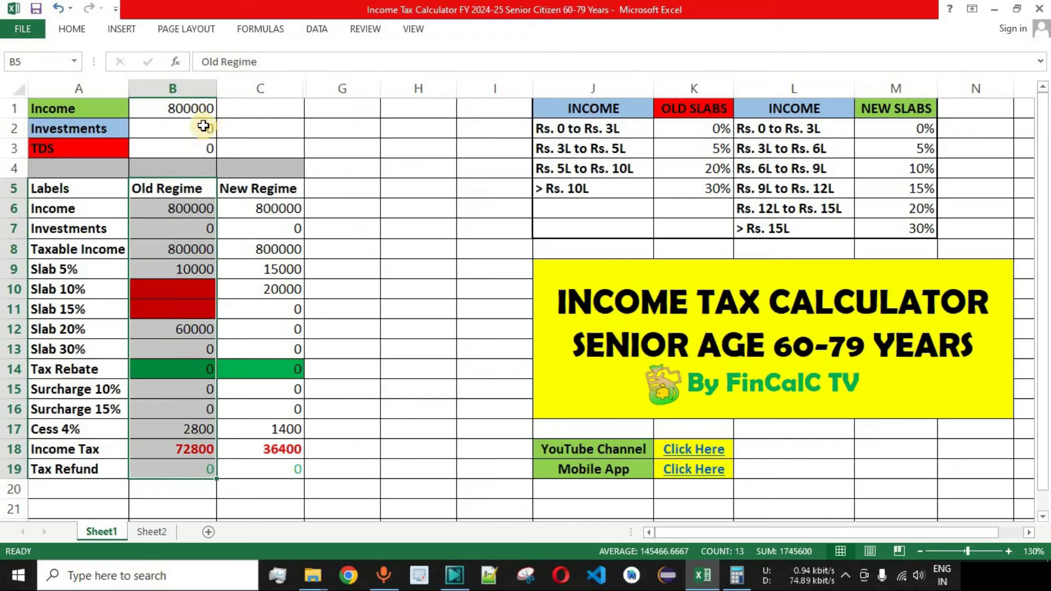
Step: Review the New Regime column and its 5% and 10% slab taxes against the new slabs table in L1:M7
drag(284, 189, 281, 463)
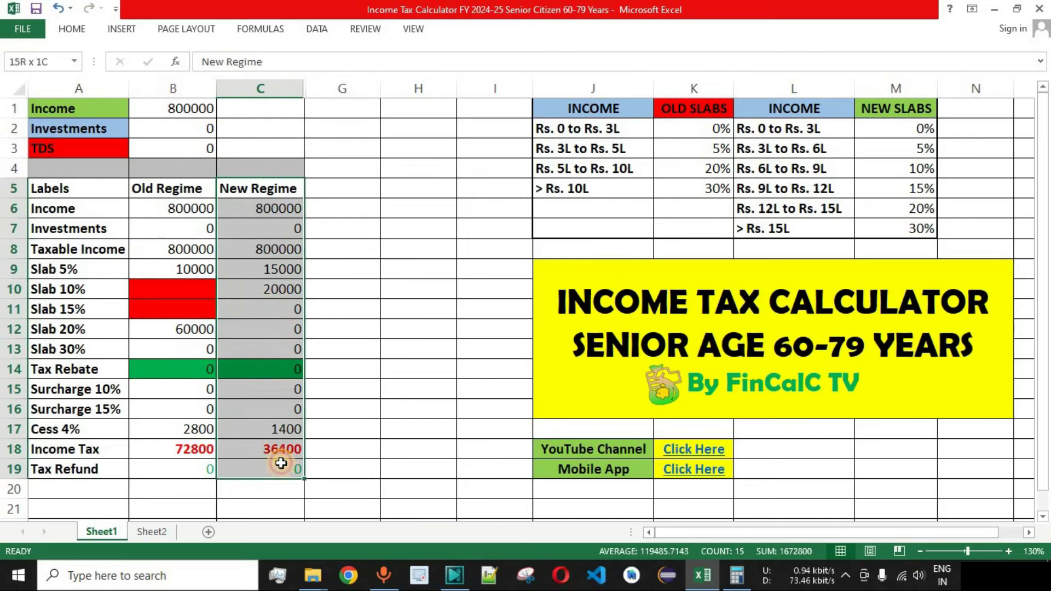
drag(285, 268, 284, 291)
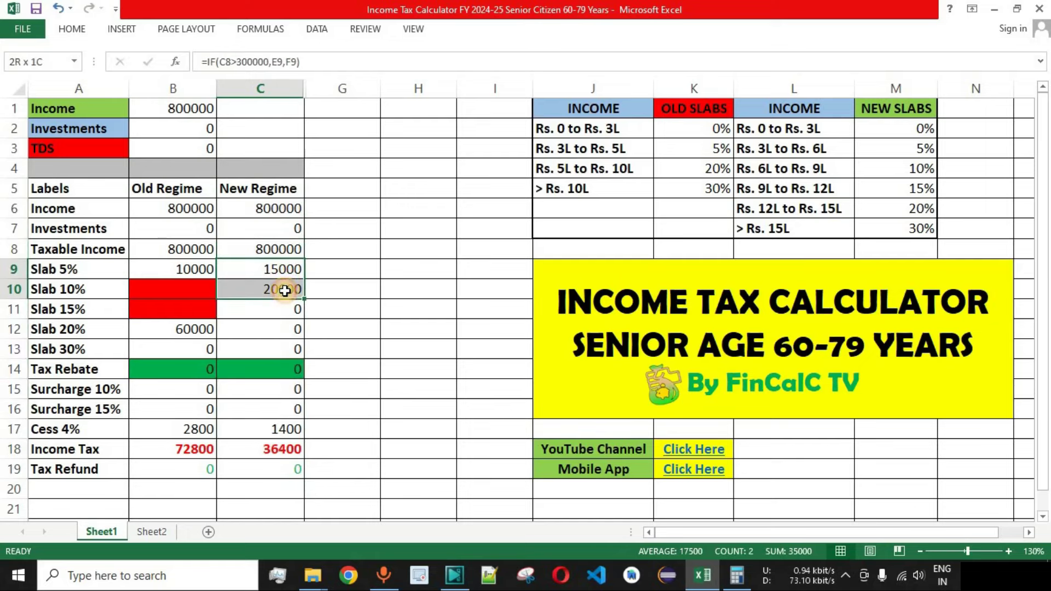
drag(910, 106, 816, 223)
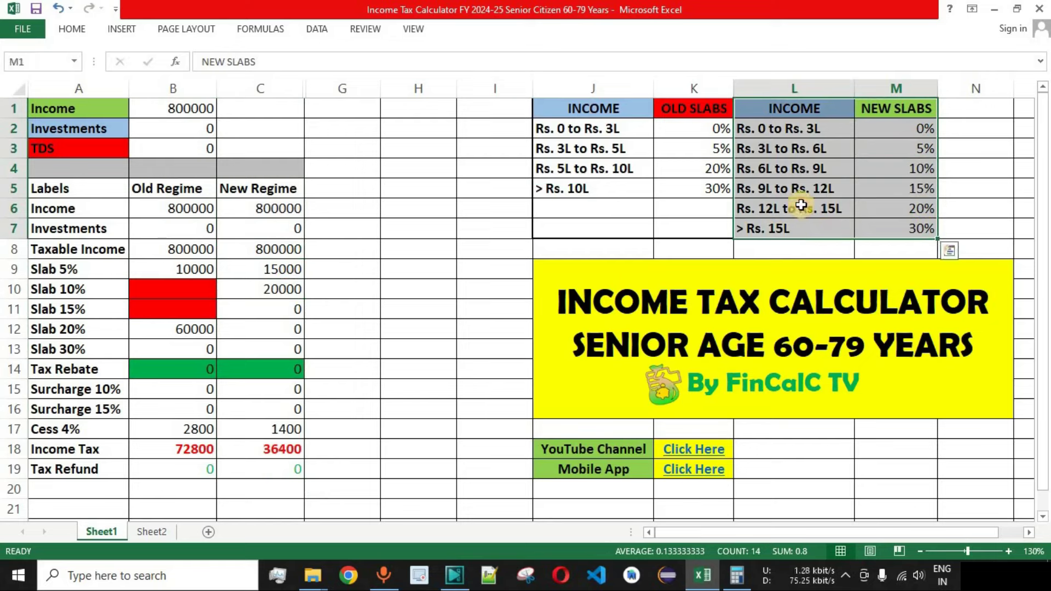
Step: Review the new slab income ranges in L2:L7, the Income Tax formulas in C18 and B18, and the New Regime column
drag(810, 124, 811, 227)
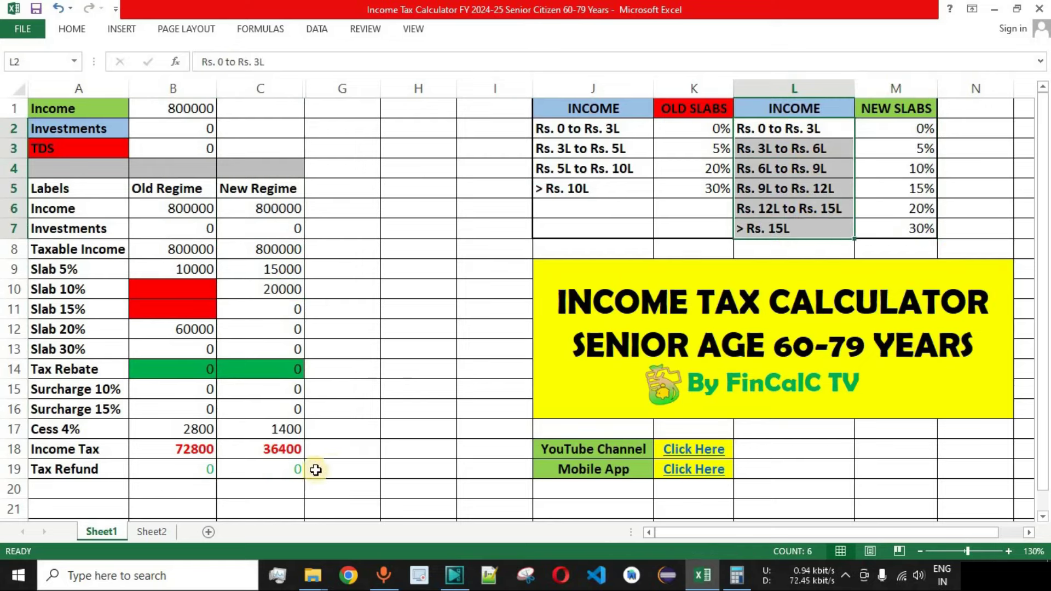
click(282, 454)
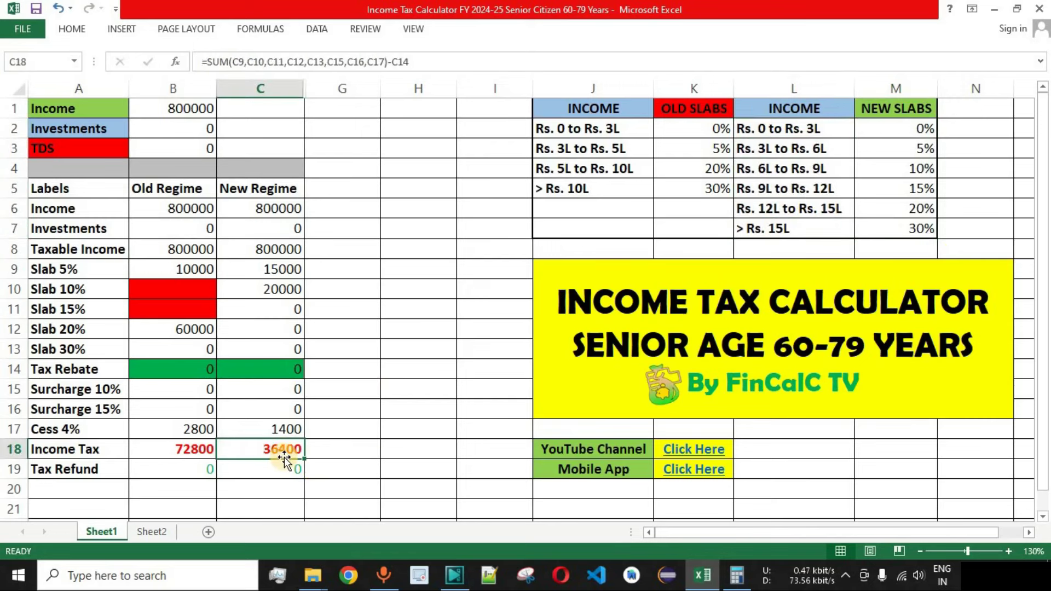
click(188, 453)
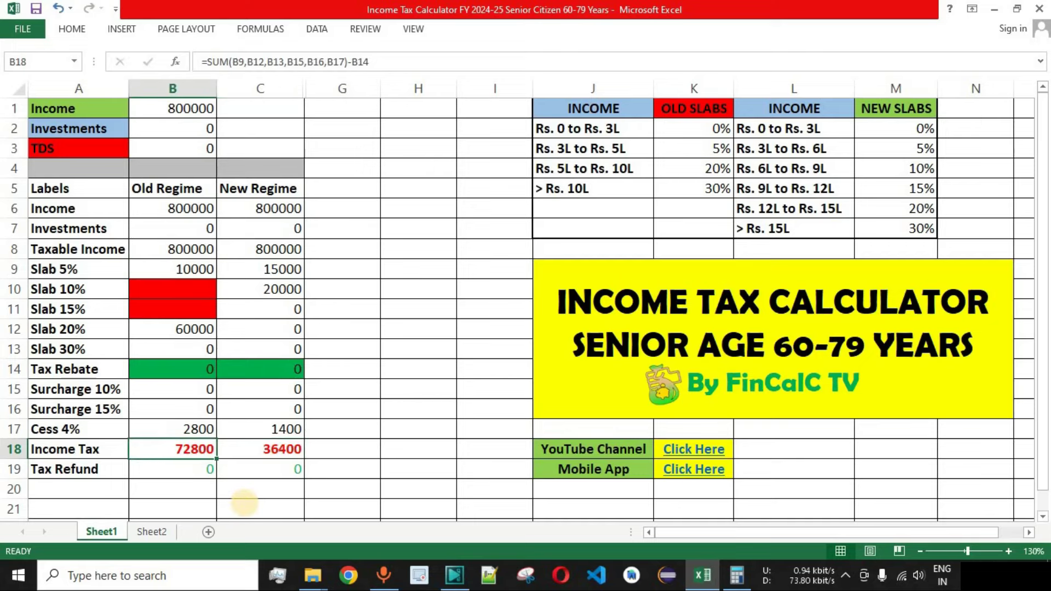
drag(265, 185, 265, 472)
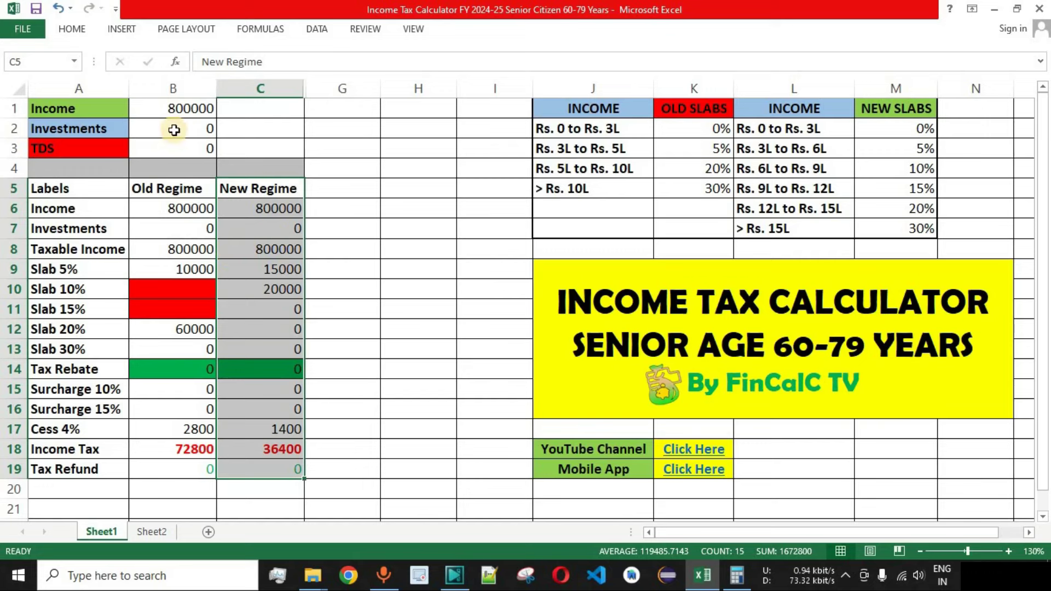
Step: Set the Investments amount in B2 to 50000
click(197, 134)
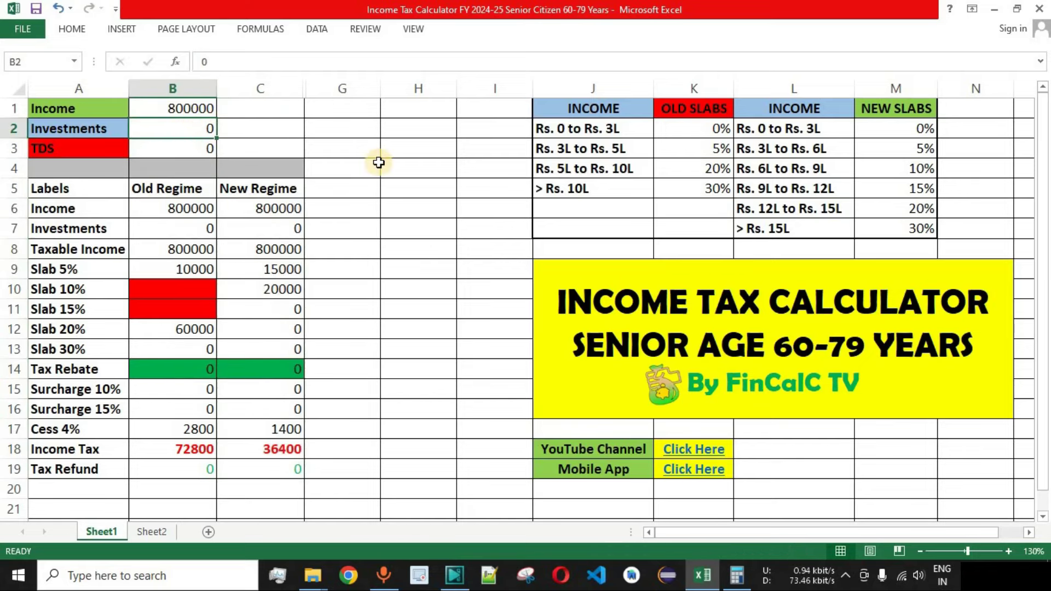
text(50000)
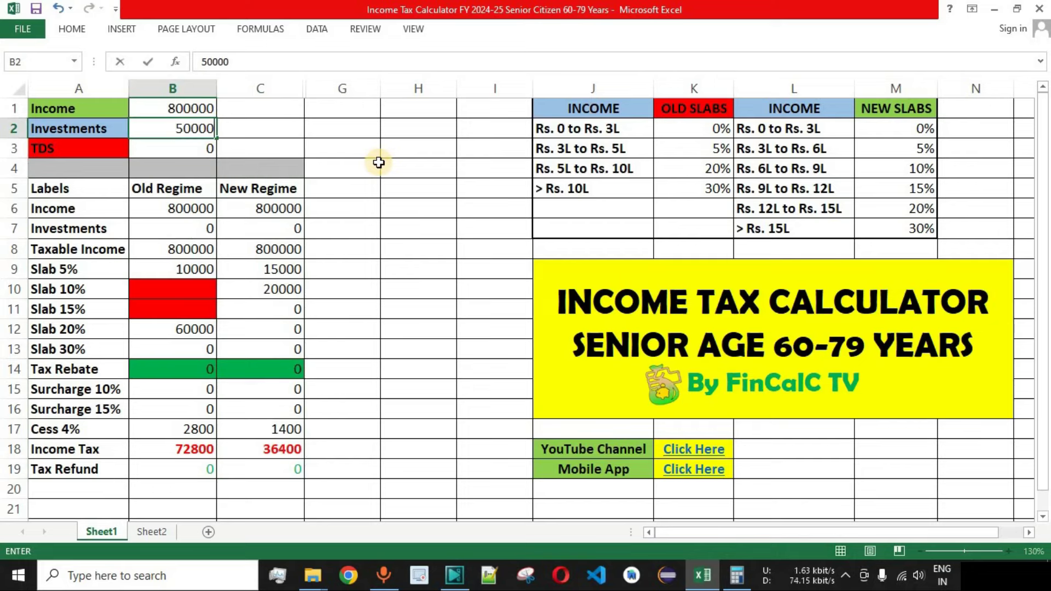
key(Return)
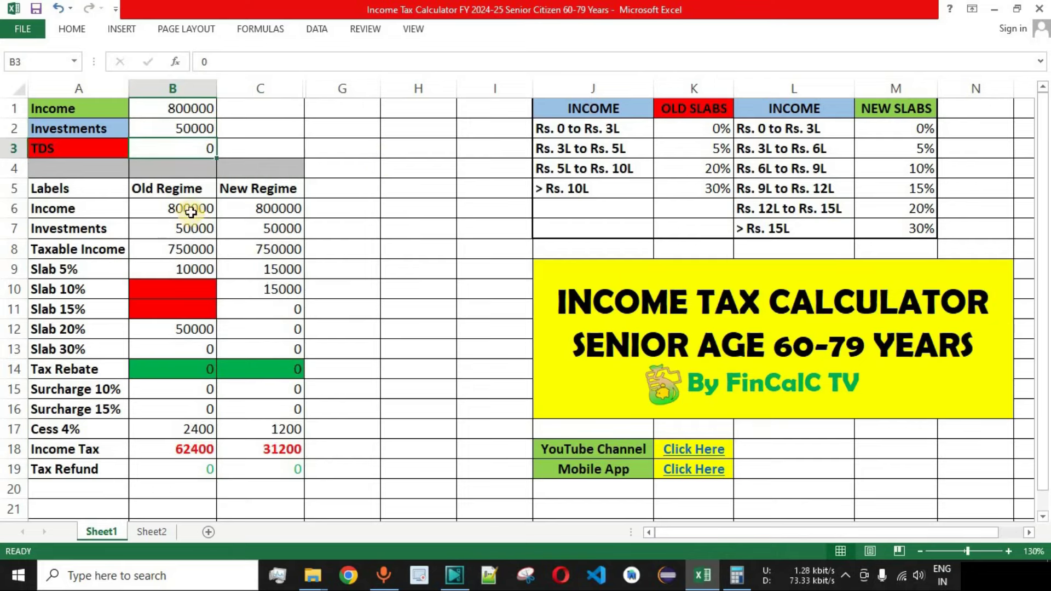
Step: Review the income, investments and taxable income of both regimes in B5:C8, including the whole Taxable Income row
click(207, 190)
drag(207, 191, 274, 250)
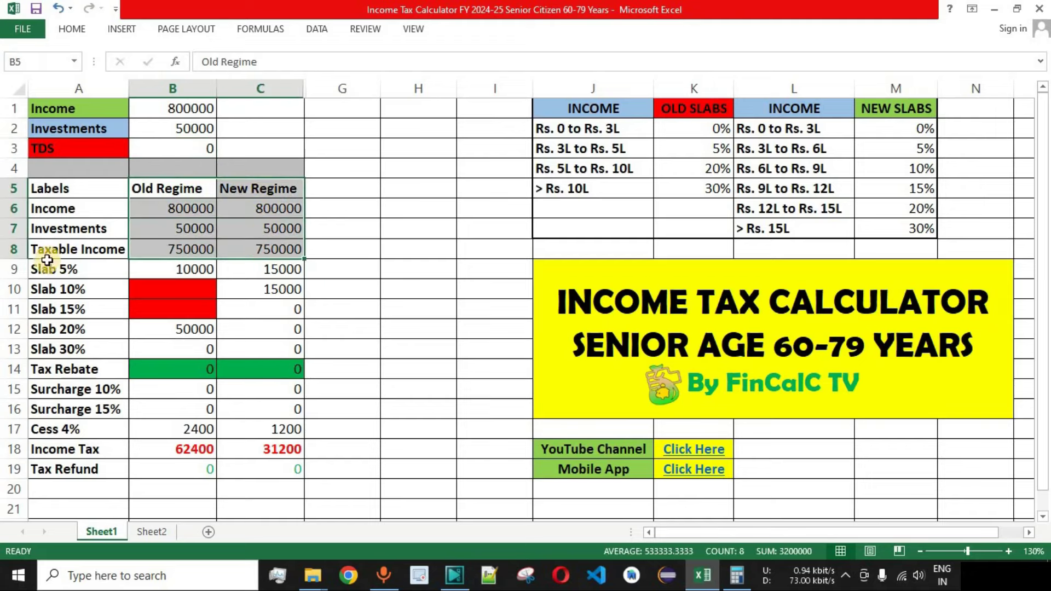
click(15, 247)
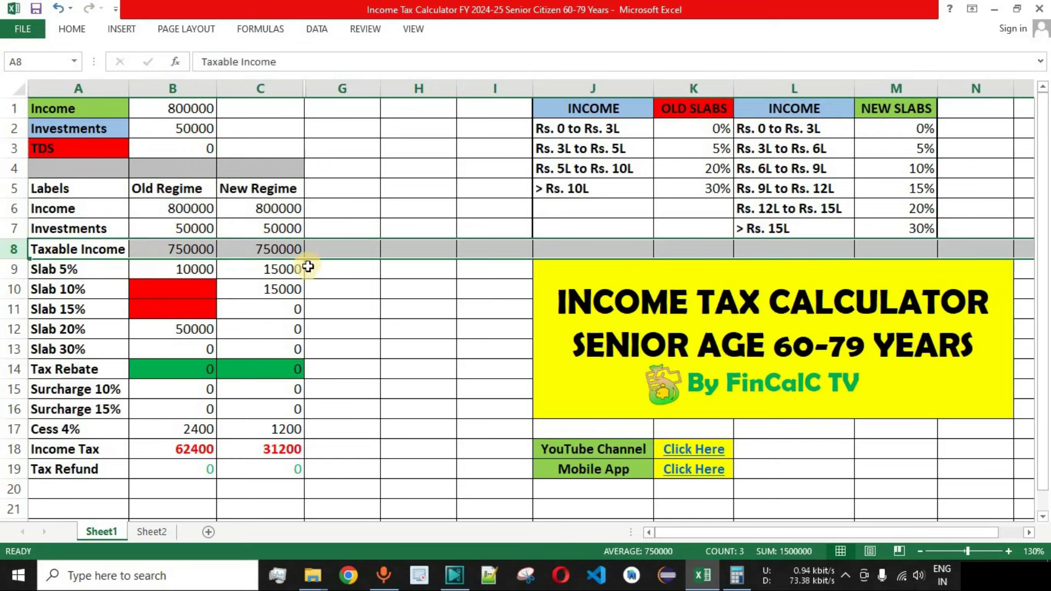
Step: Compare the Income Tax amounts of both regimes in row 18 and the slab taxes behind them in rows 9 to 13
drag(189, 450, 268, 455)
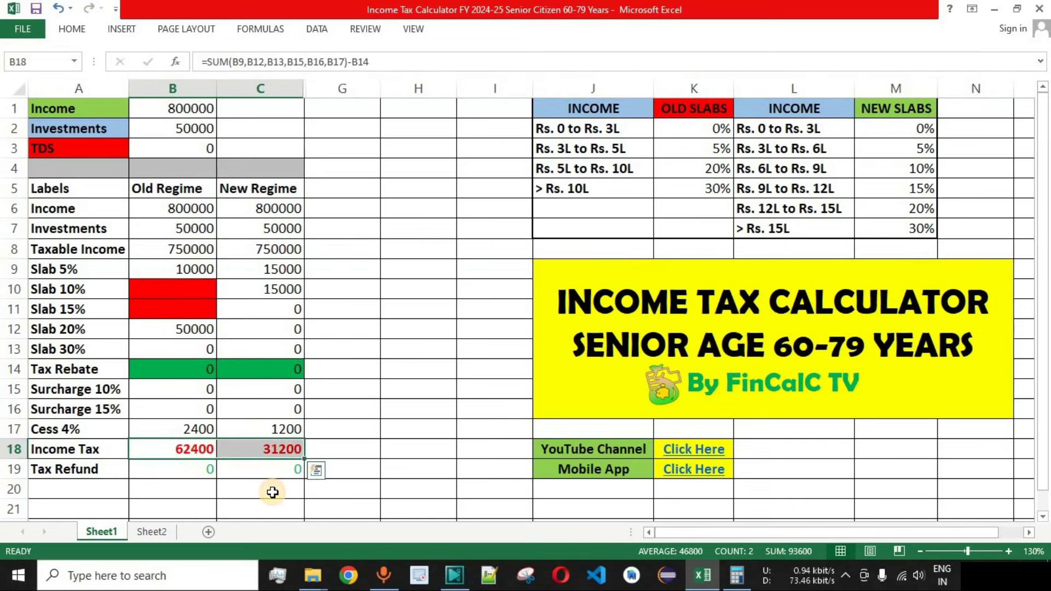
drag(188, 270, 264, 343)
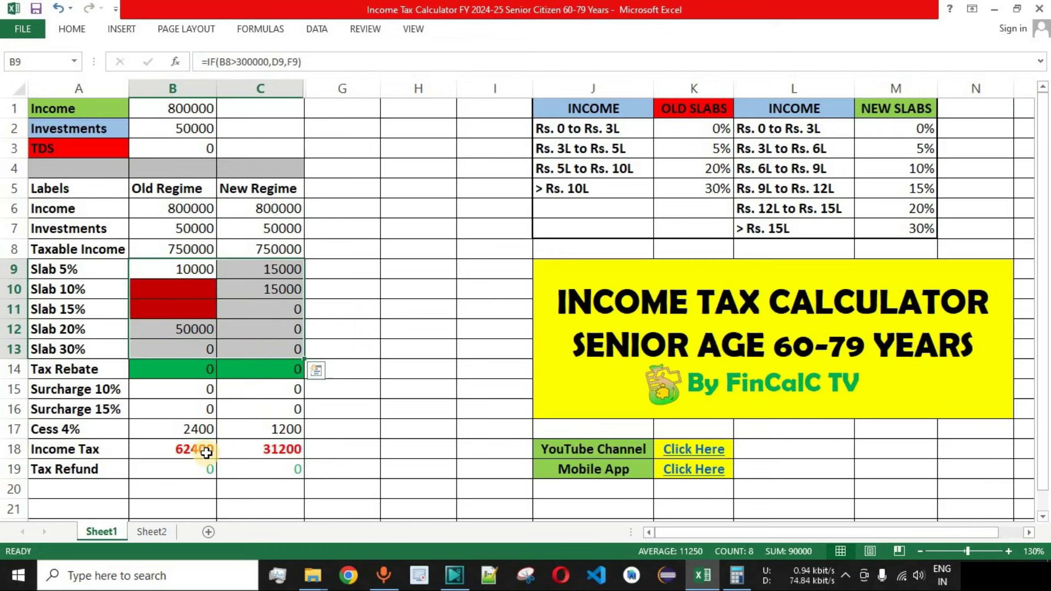
click(290, 452)
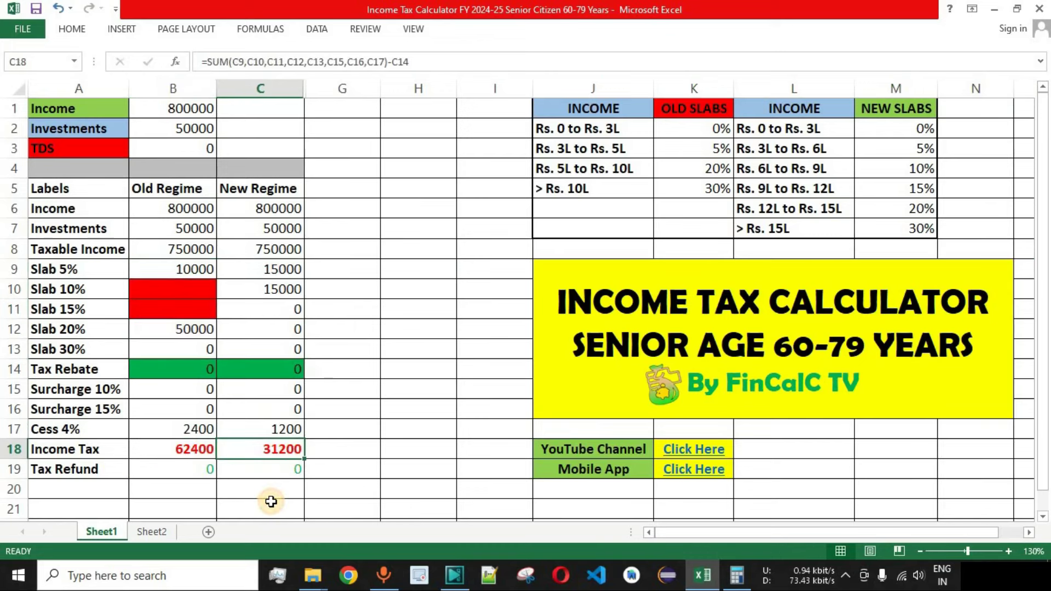
click(196, 456)
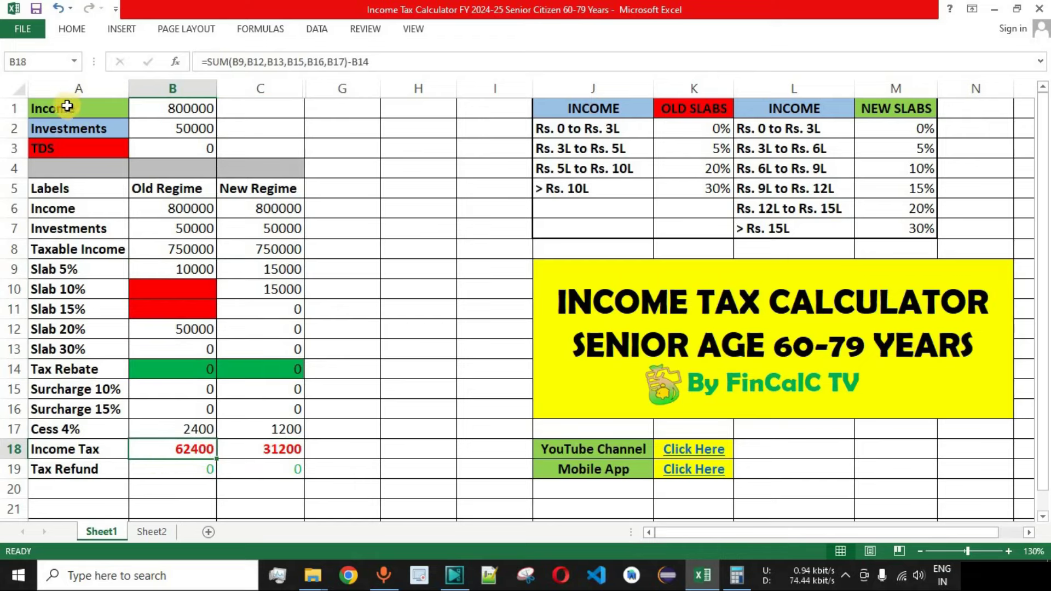
Step: Review the whole calculator in A1:C19, the Tax Rebate row, the Old Regime column and the Taxable Income row
drag(71, 109, 261, 471)
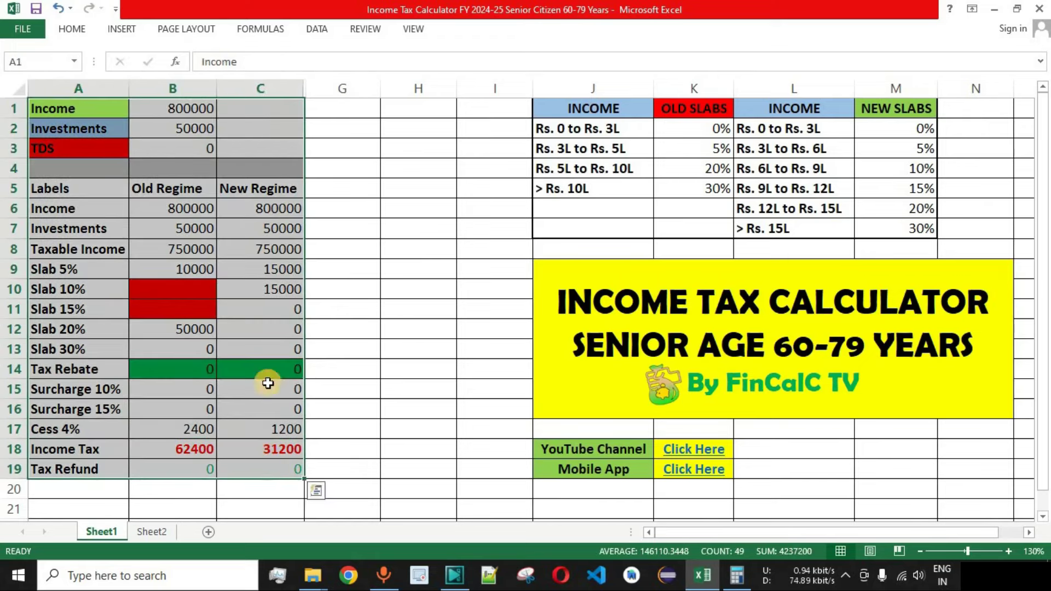
click(266, 309)
click(13, 369)
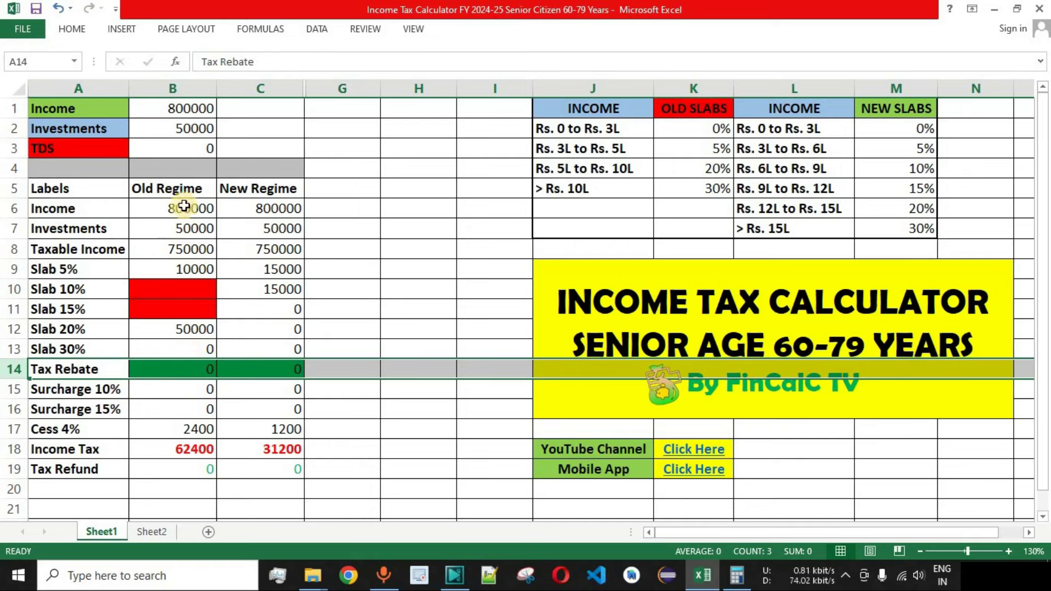
drag(183, 188, 175, 466)
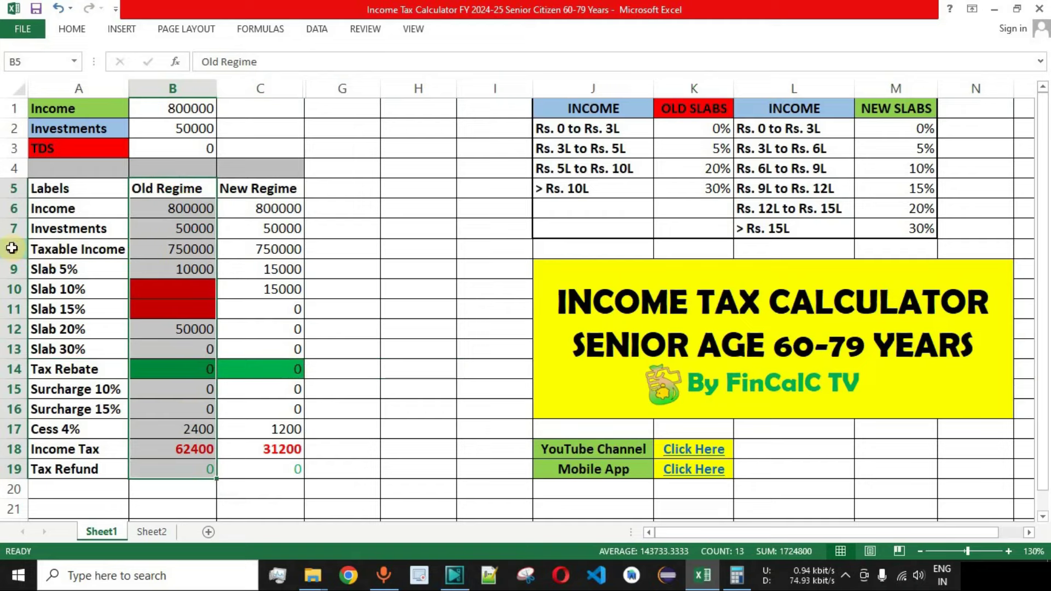
click(8, 248)
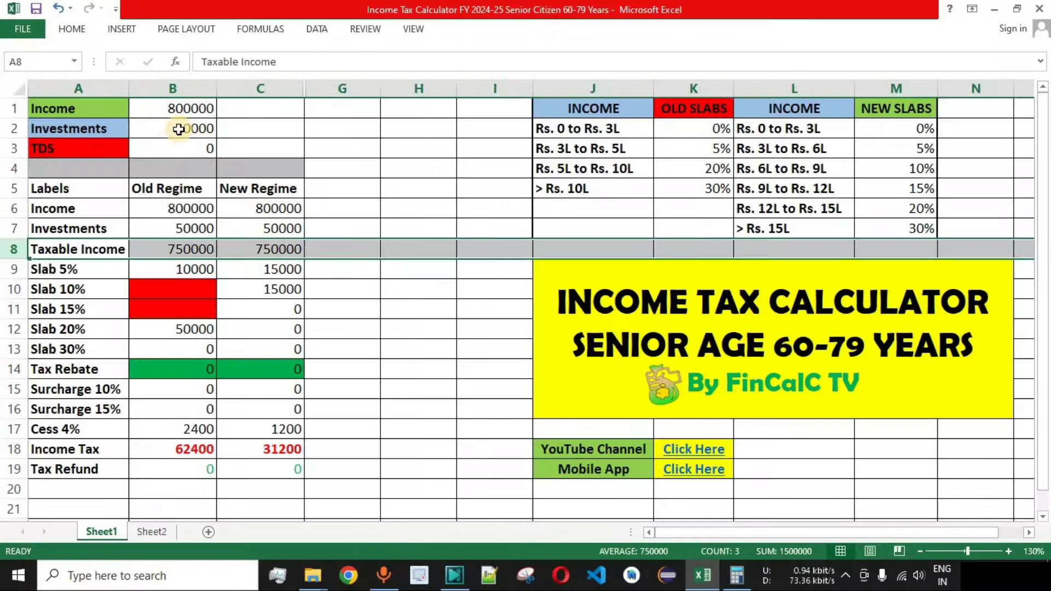
Step: Set the Investments amount in B2 to 300000
click(199, 129)
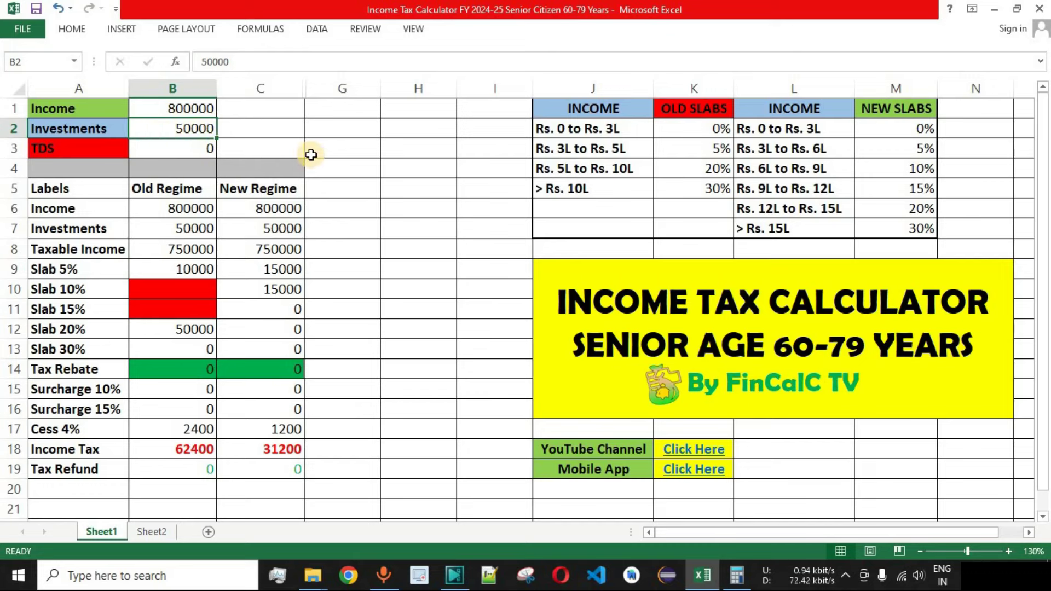
text(30000)
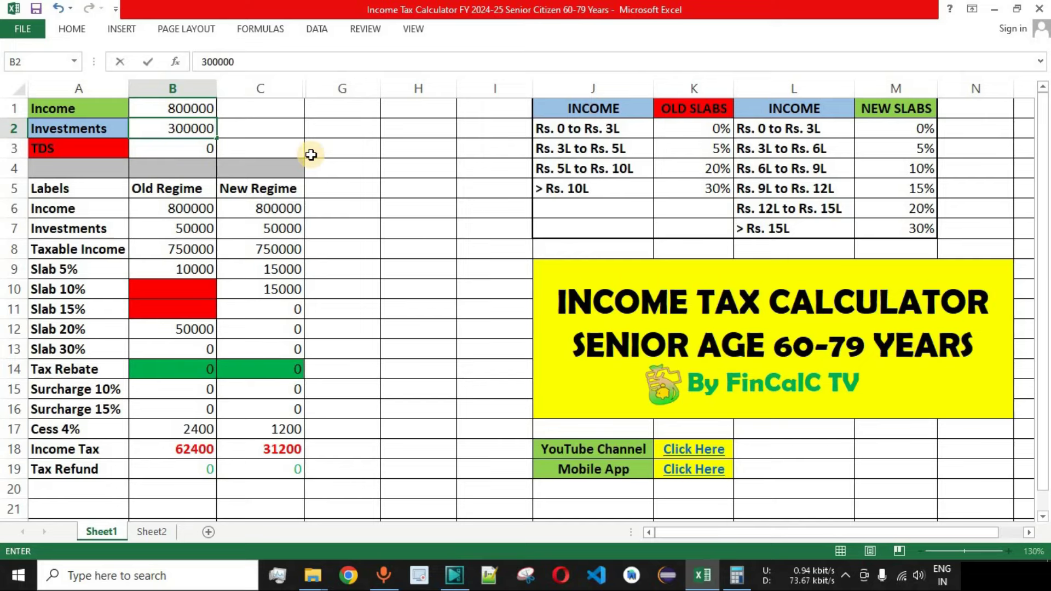
key(Return)
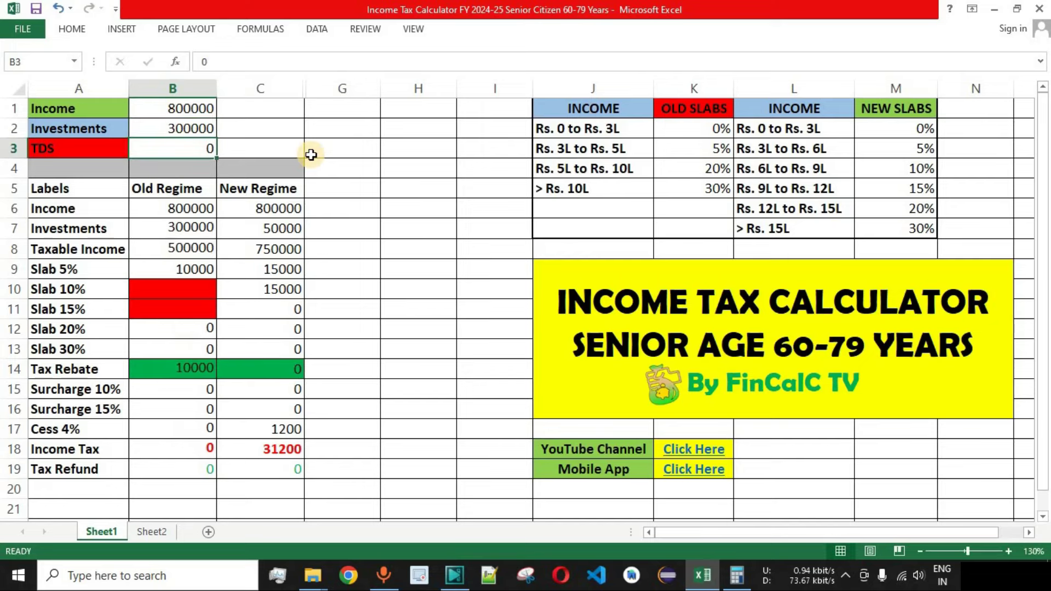
Step: Review the Investments row, the New Regime column, and how old-regime income and investments lead to the taxable income in B8
click(14, 230)
click(164, 228)
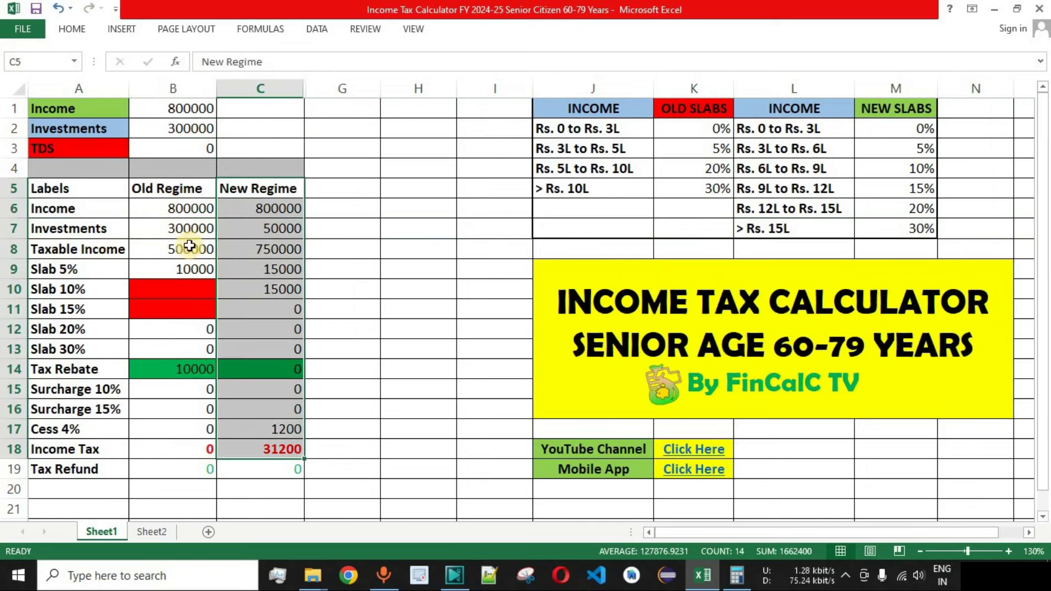
click(14, 249)
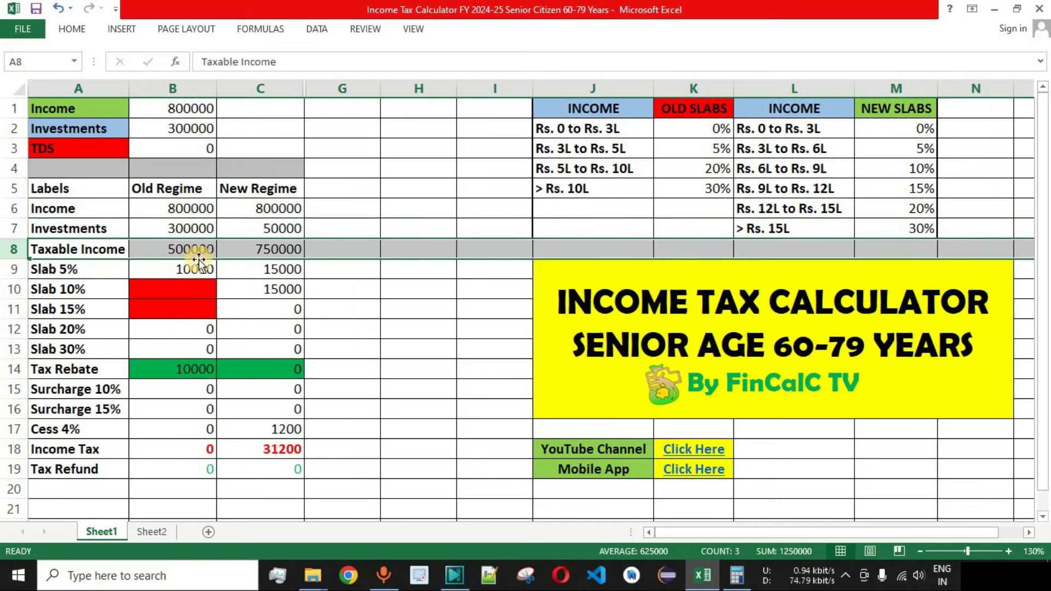
click(201, 208)
click(201, 228)
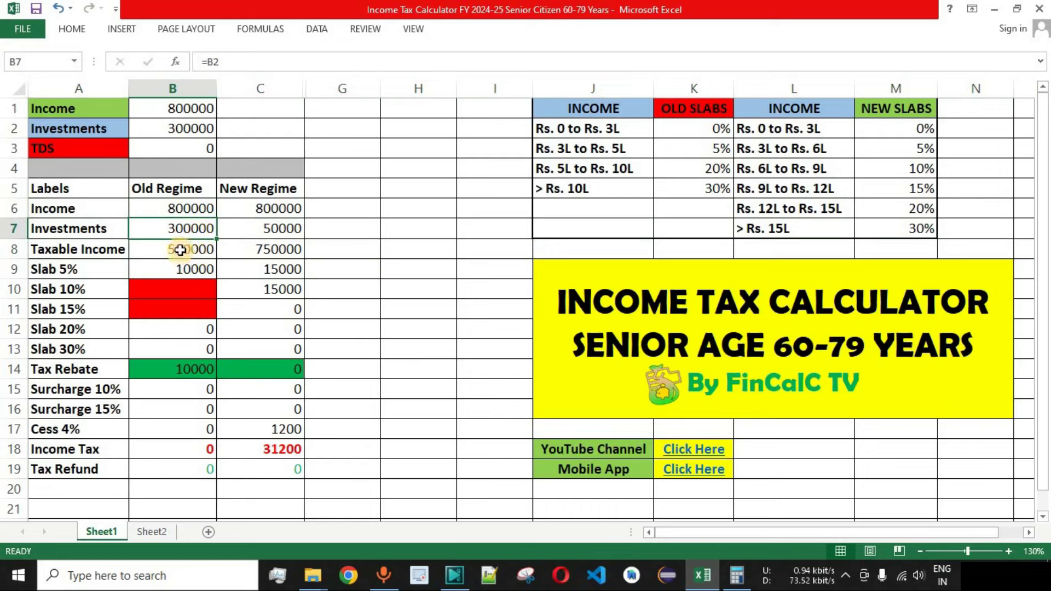
click(183, 248)
Step: Check the old-regime 5% slab tax against the Taxable Income, Tax Rebate and Income Tax rows, and review column B
click(13, 269)
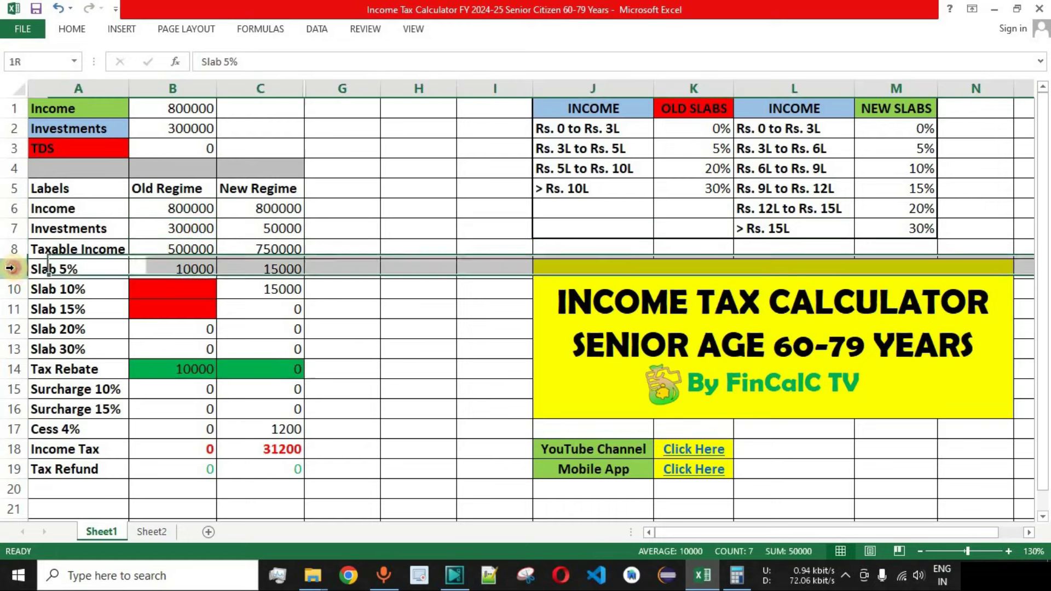
click(201, 270)
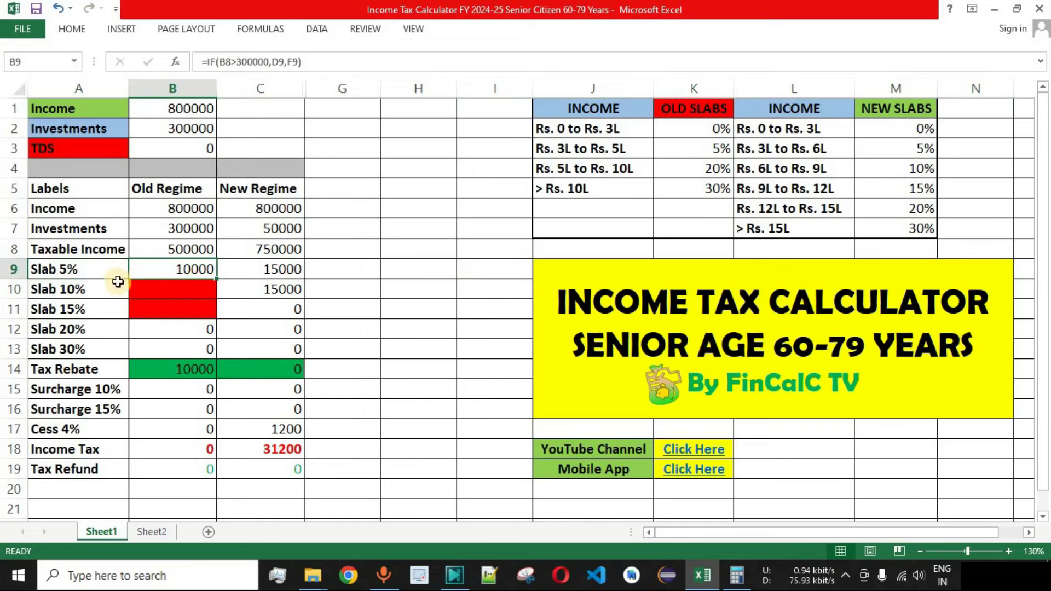
click(14, 249)
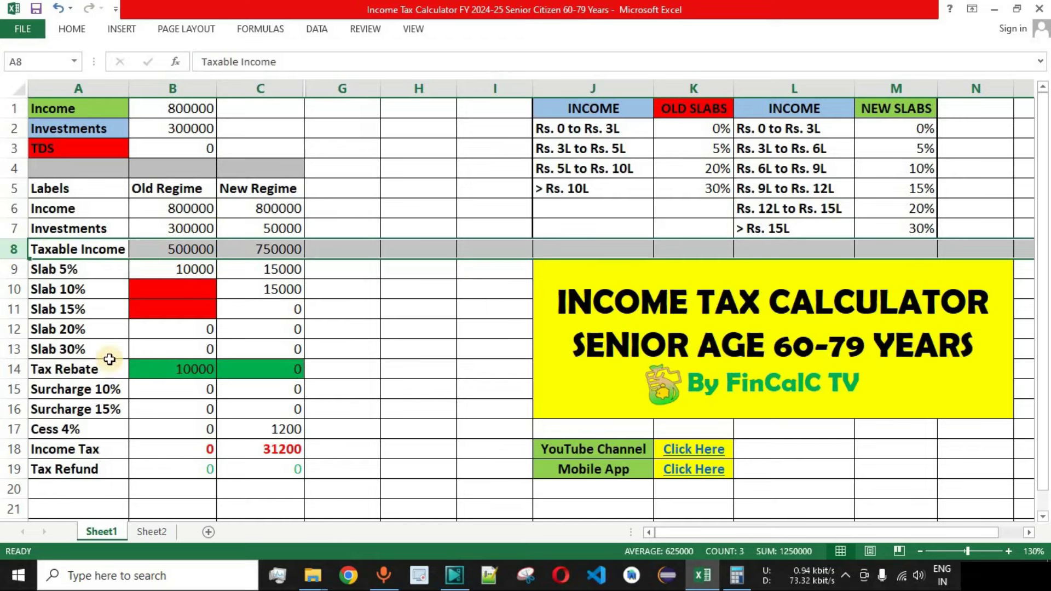
click(14, 369)
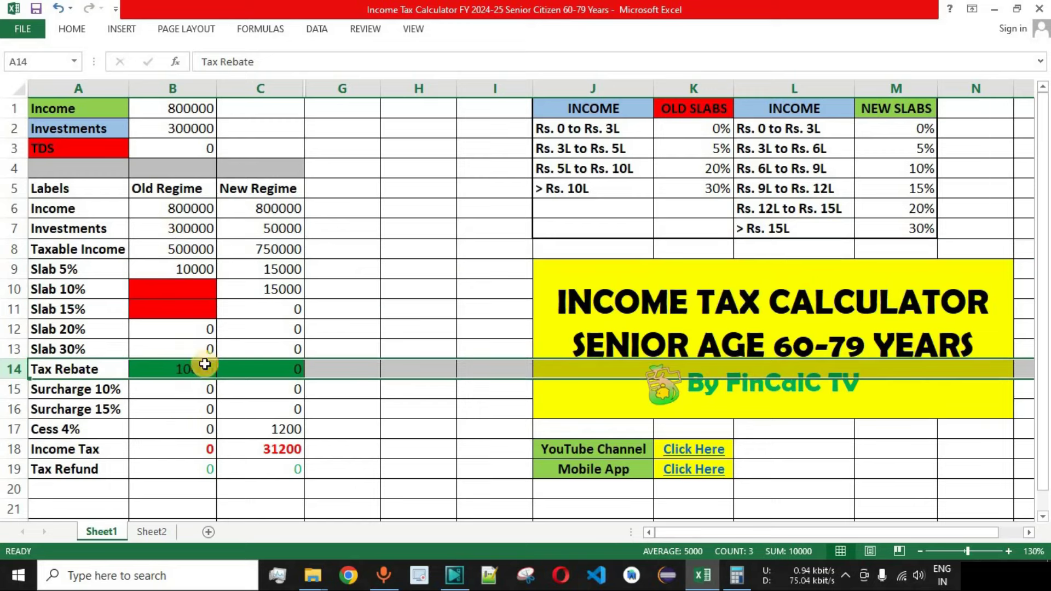
click(198, 275)
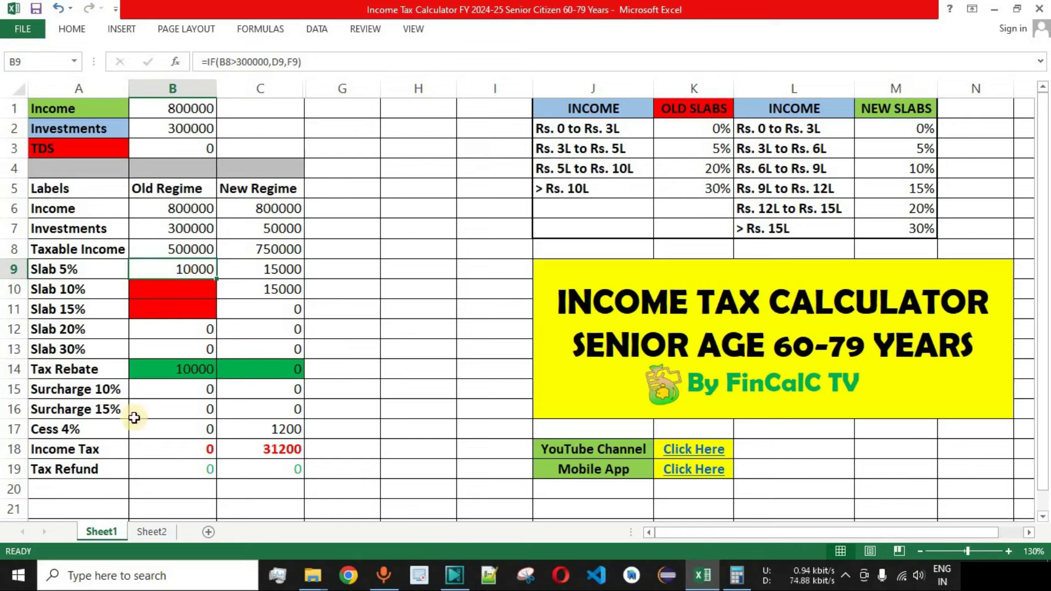
click(18, 450)
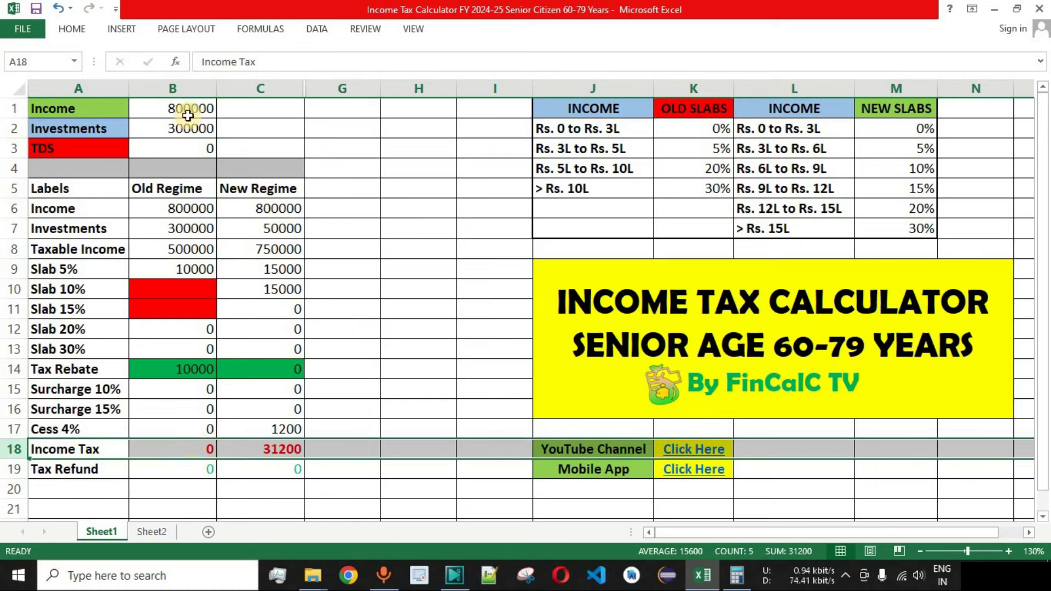
click(184, 88)
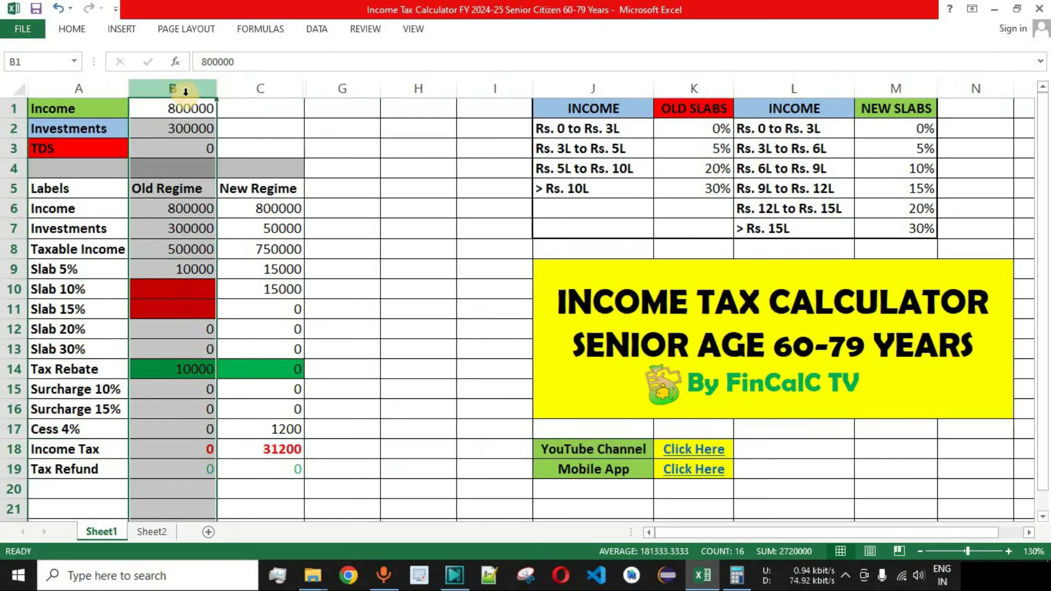